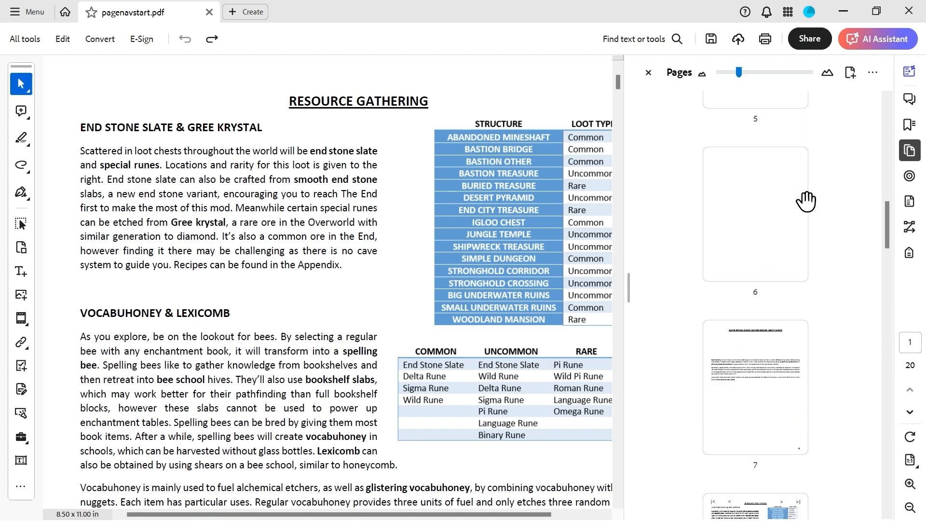
Place a text field just above and to the left of the RESOURCE GATHERING title and name it <
left_click(649, 73)
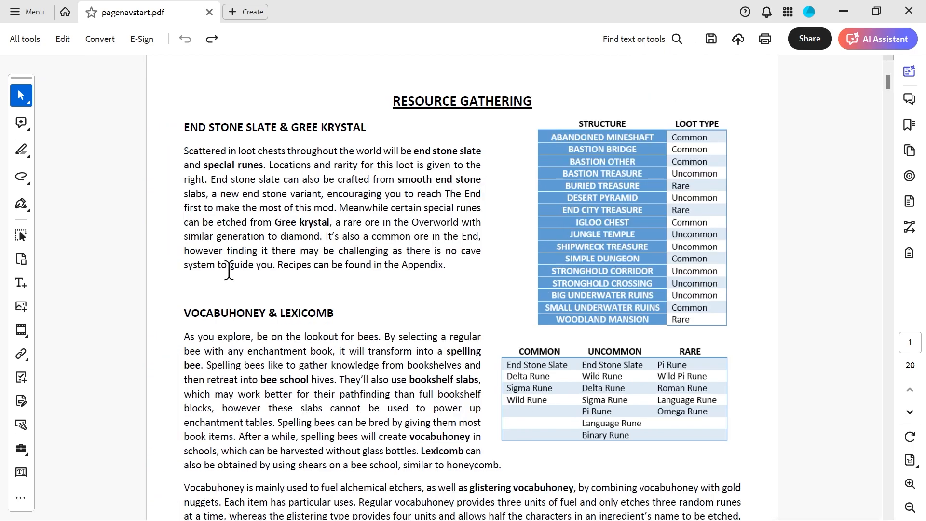
left_click(20, 282)
left_click(19, 472)
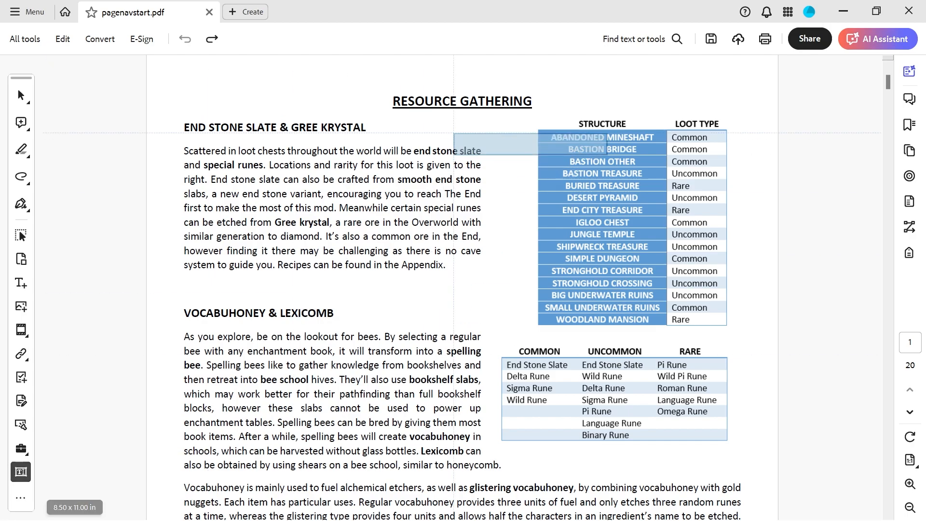
left_click(242, 73)
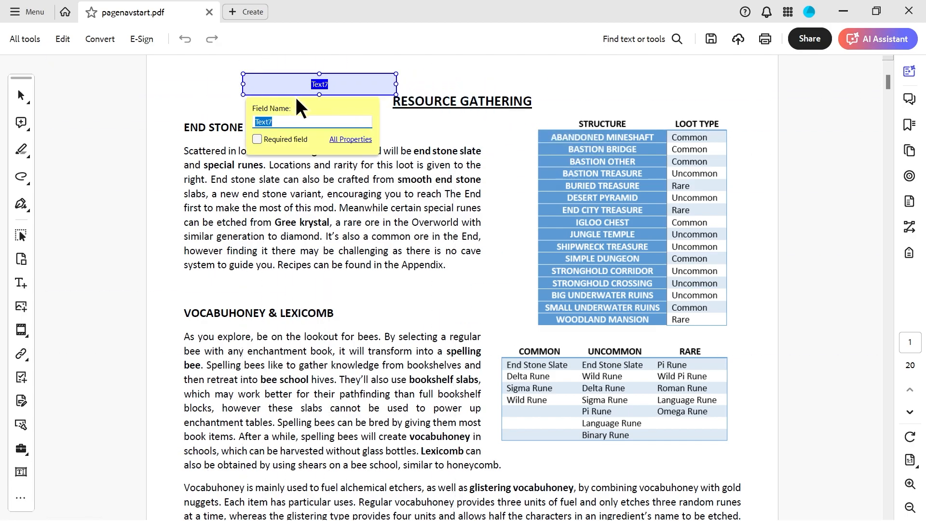
type("<")
Set the < field's font size to 30 in its text field properties
left_click(346, 139)
left_click(611, 156)
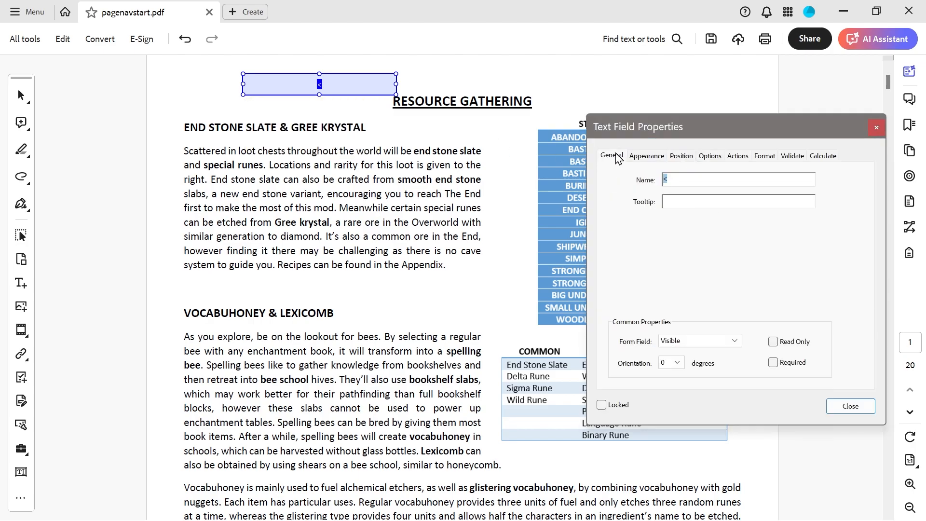
left_click(652, 159)
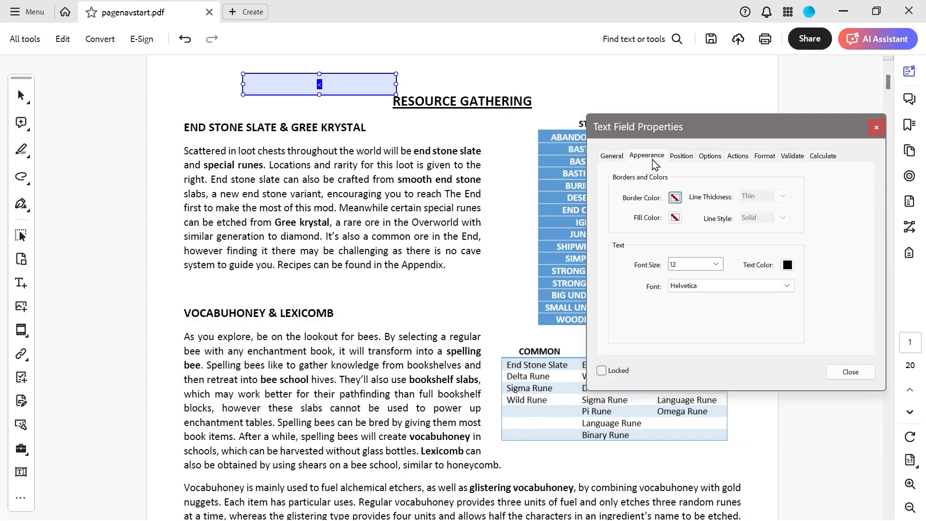
left_click(701, 264)
type("30")
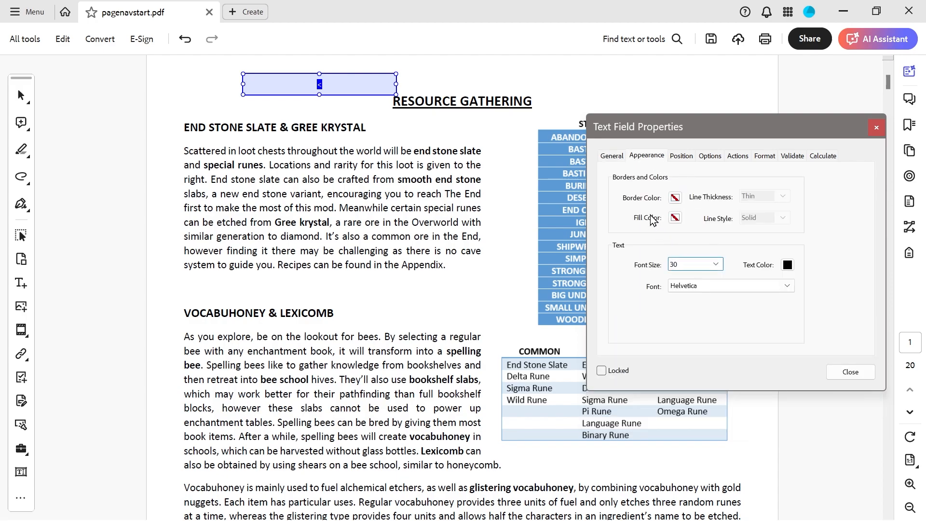
left_click(609, 157)
left_click(705, 157)
left_click(736, 156)
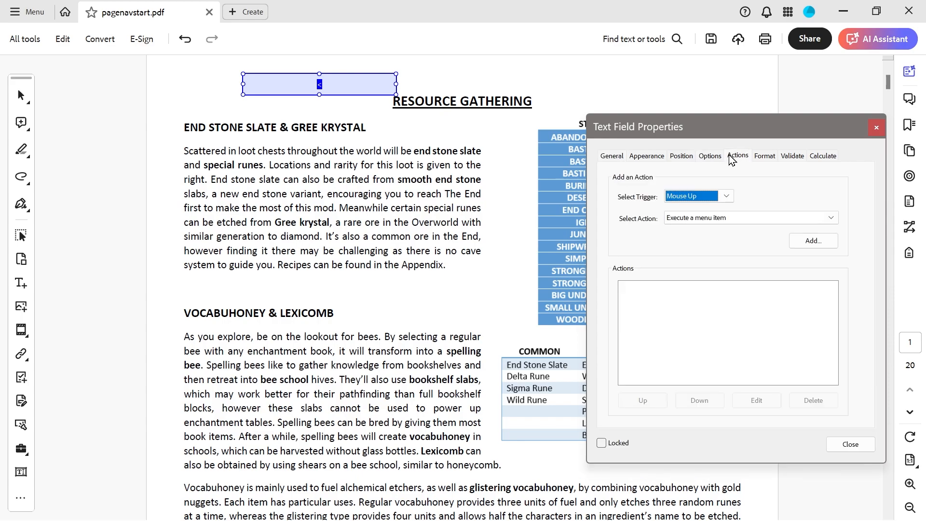
left_click(856, 444)
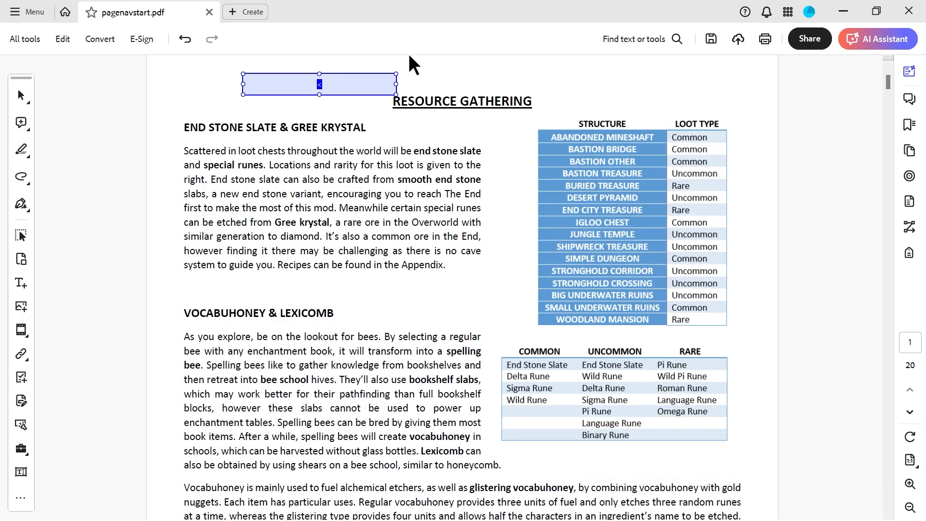
Fill the new field beside the title with the character < and select the field as an object
left_click(26, 98)
left_click(79, 95)
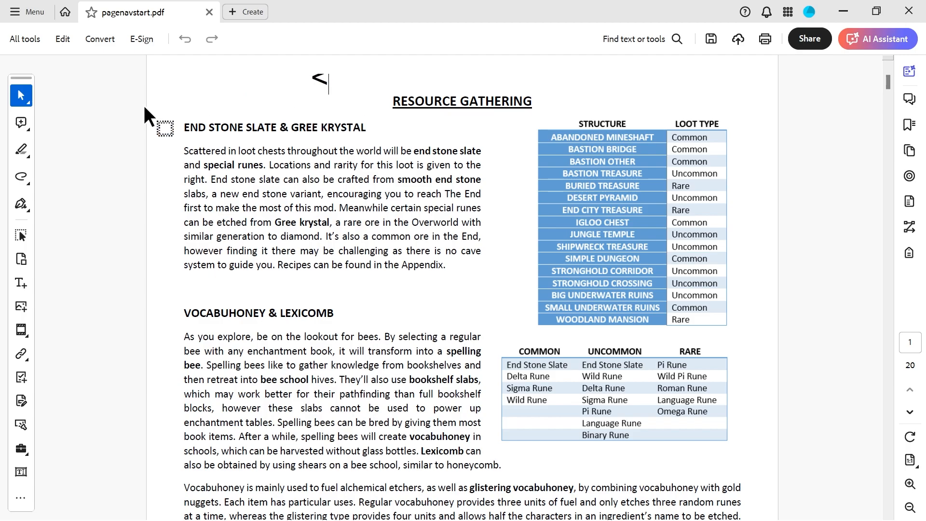
left_click(22, 238)
left_click(343, 91)
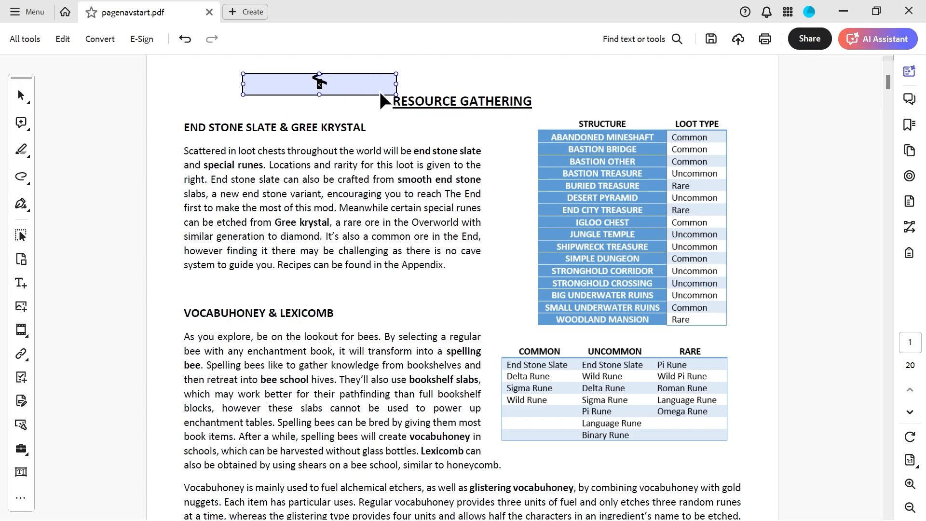
Examine the Add rich media tools available in the toolbar customization, leaving the toolbar as it is
left_click(20, 497)
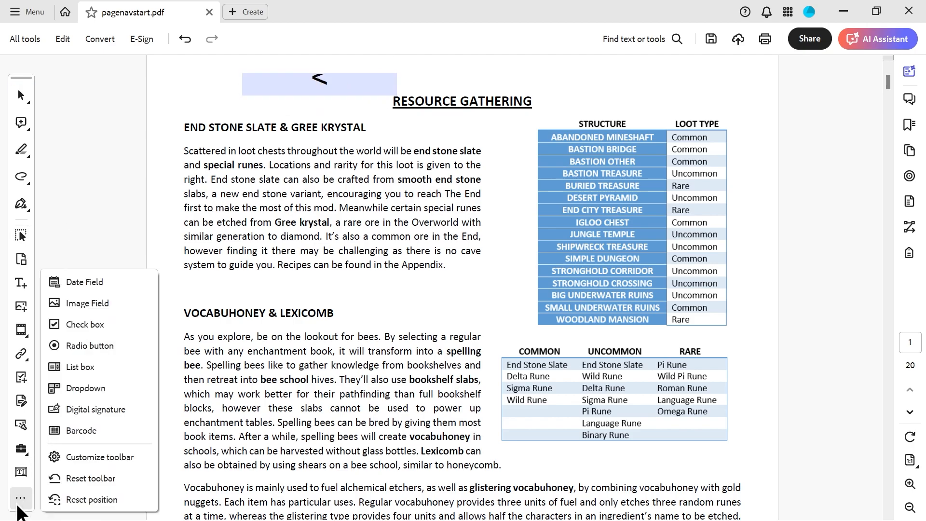
left_click(87, 454)
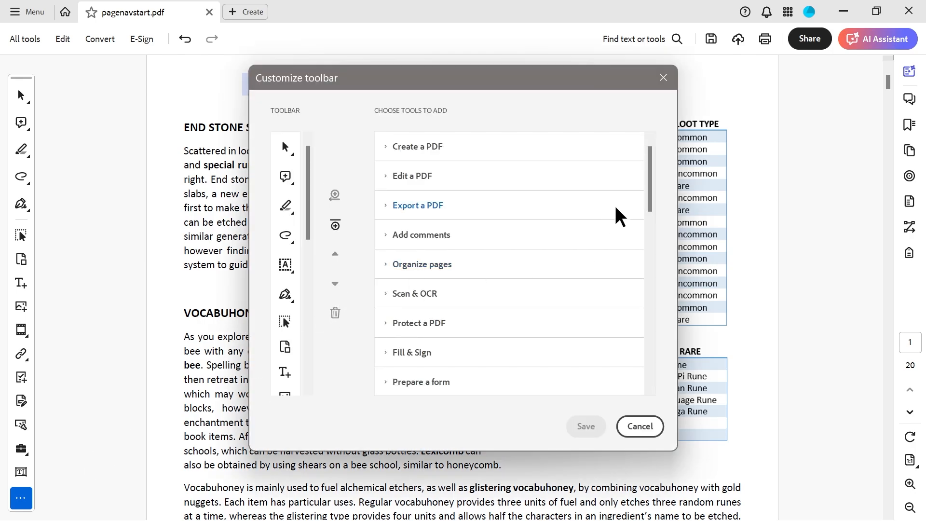
left_click_drag(656, 200, 654, 321)
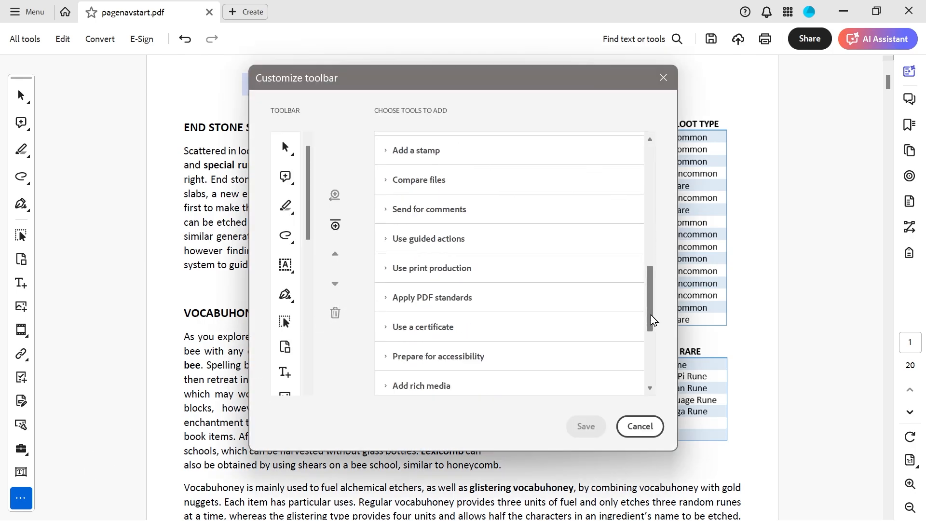
scroll(653, 320, "down", 2)
left_click(391, 320)
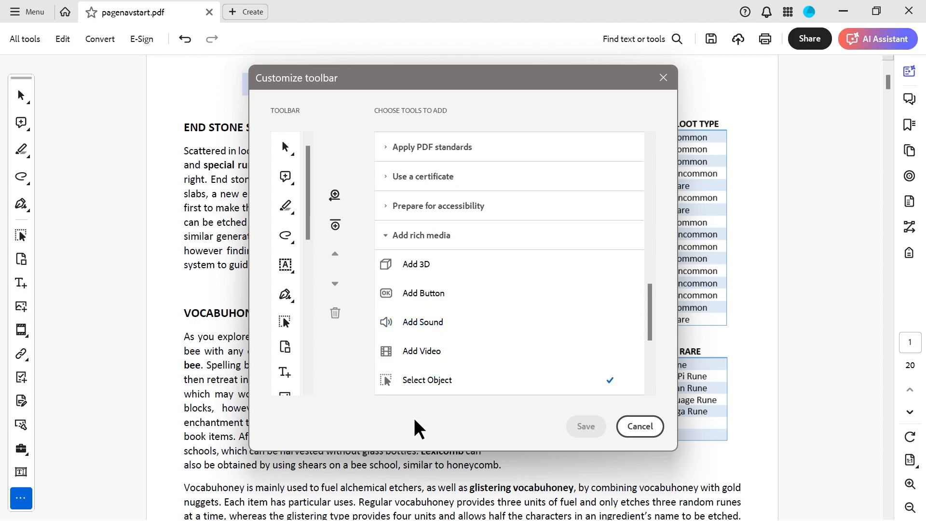
left_click(639, 431)
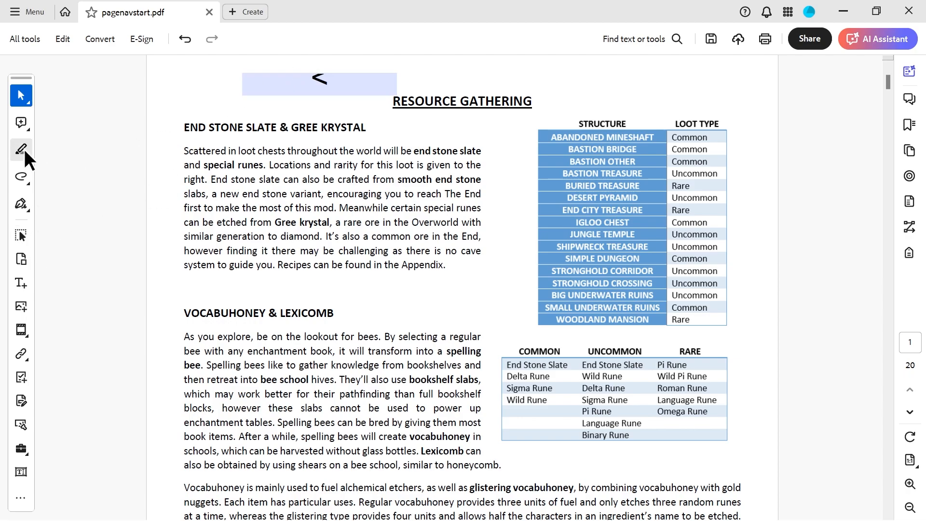
Make the < field taller and narrower, and move it just before the RESOURCE GATHERING title
left_click(21, 234)
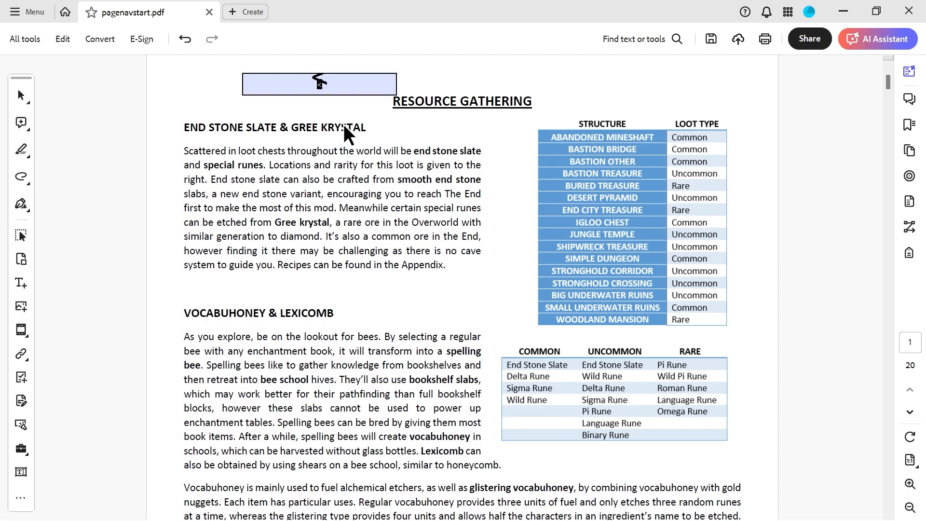
left_click_drag(319, 95, 319, 110)
left_click_drag(245, 93, 297, 92)
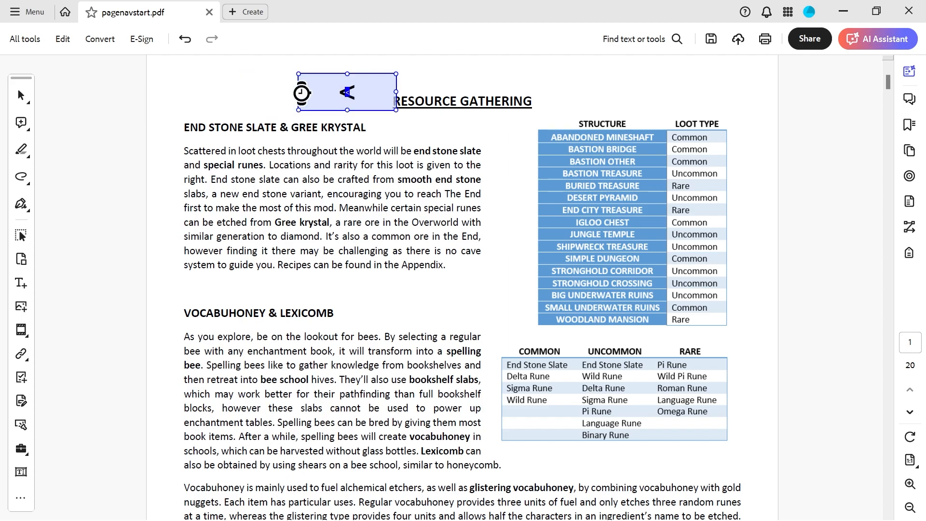
left_click_drag(392, 92, 363, 86)
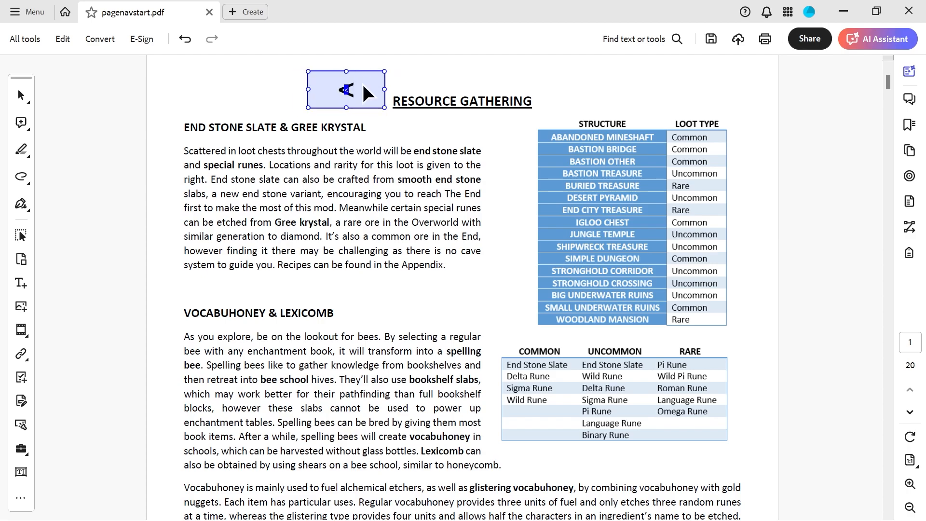
Place a second text field to the right of the RESOURCE GATHERING title and name it >
left_click(21, 471)
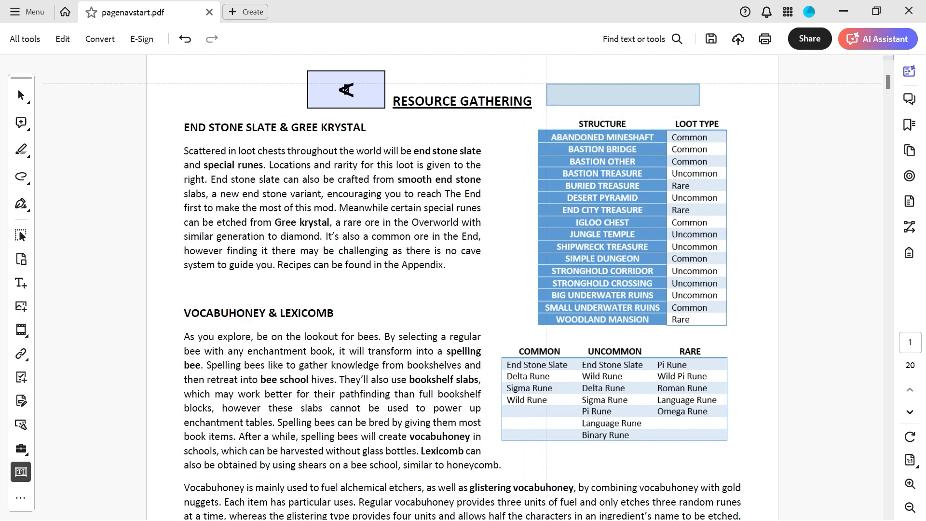
left_click(546, 74)
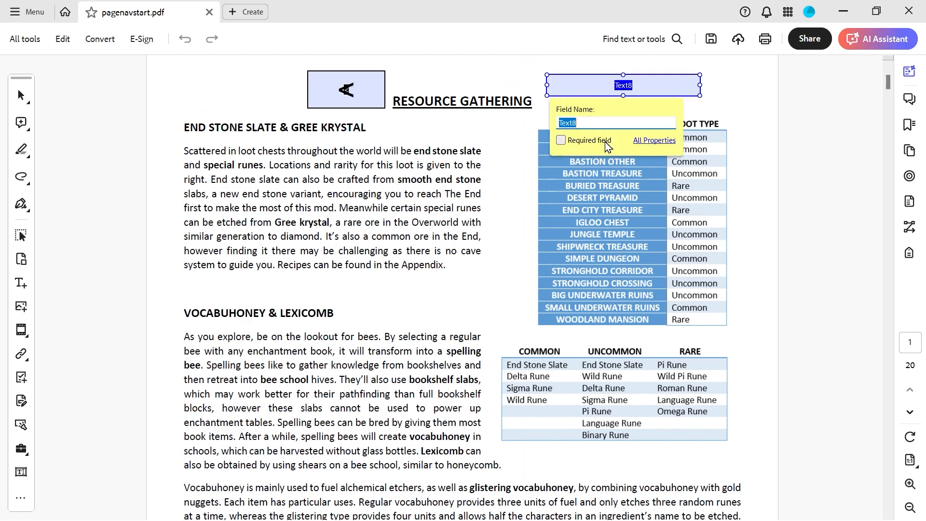
type(">")
Set the > field's font size to 30 in its text field properties
left_click(654, 140)
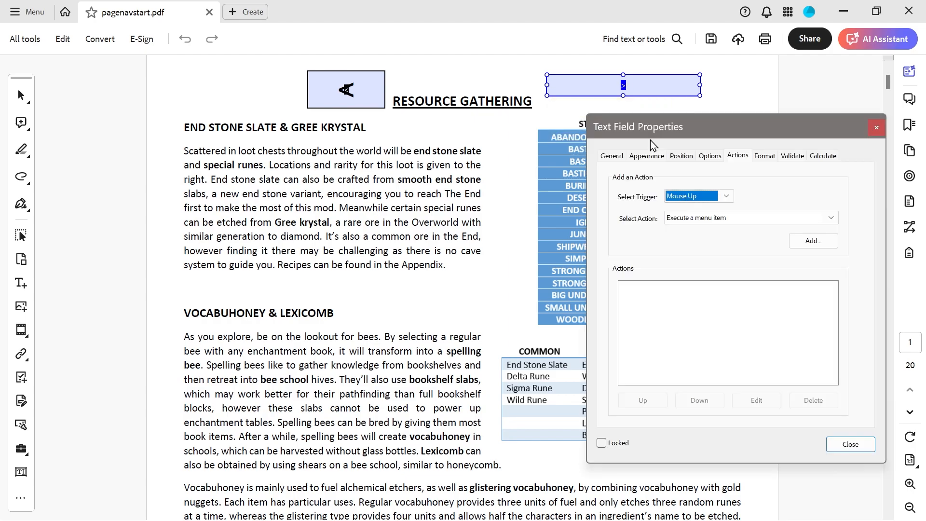
left_click(611, 157)
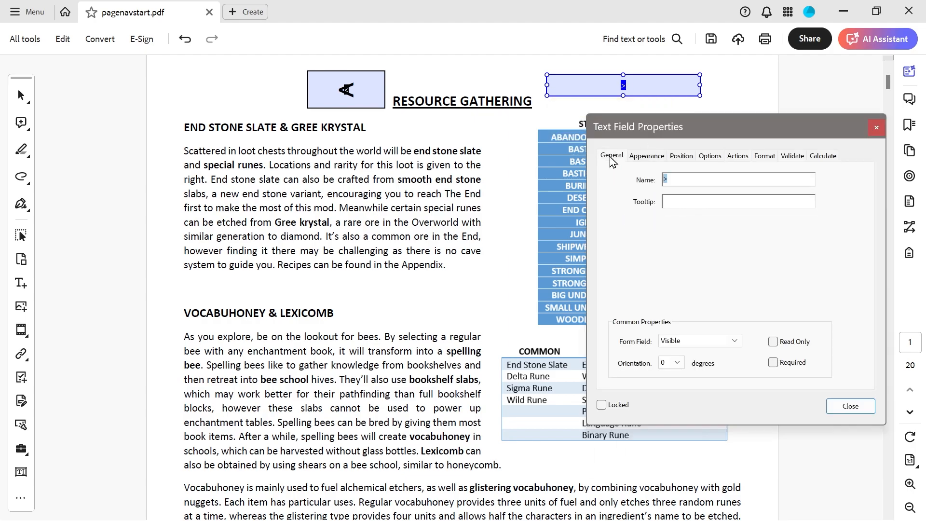
left_click(652, 156)
left_click(716, 264)
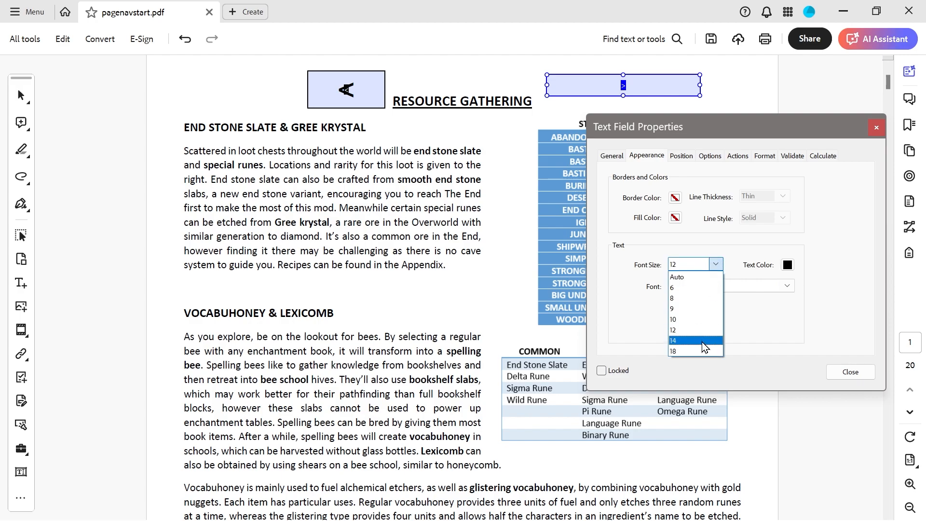
left_click(684, 266)
type("30")
left_click(681, 158)
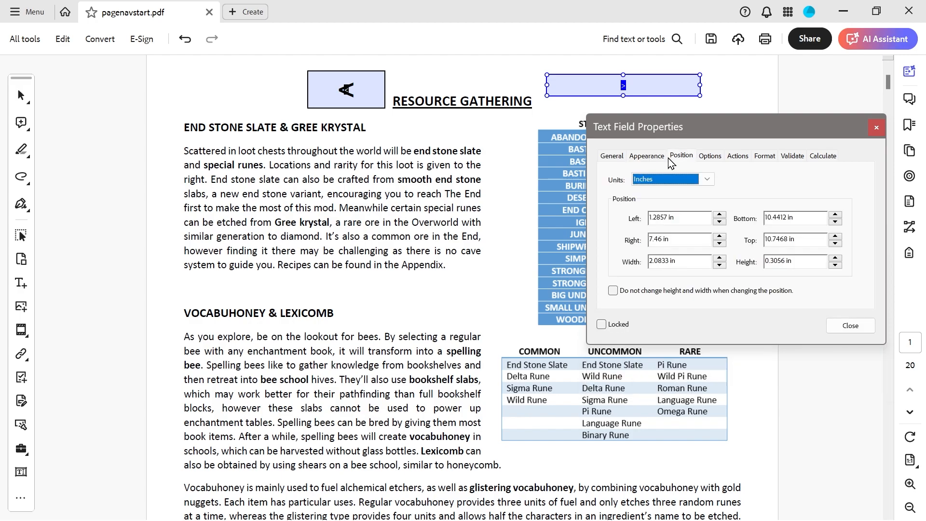
left_click(705, 157)
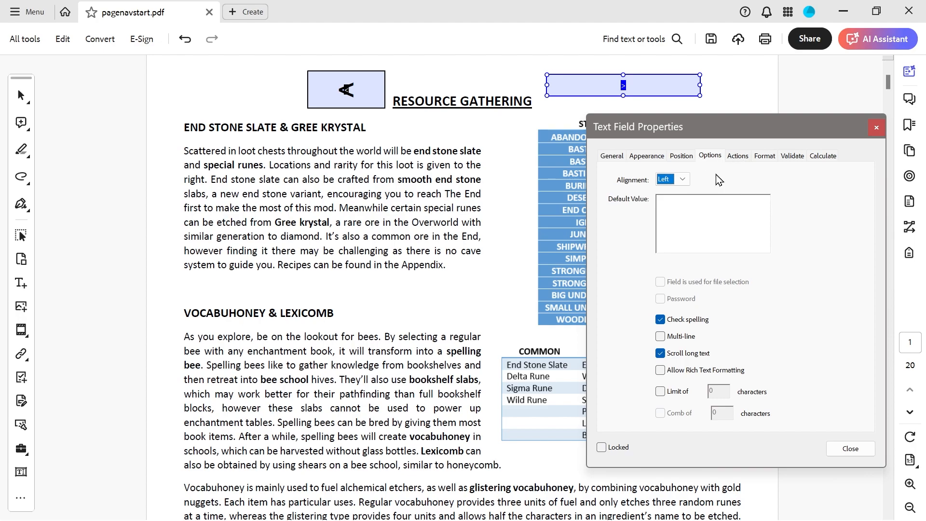
left_click(745, 161)
left_click(844, 451)
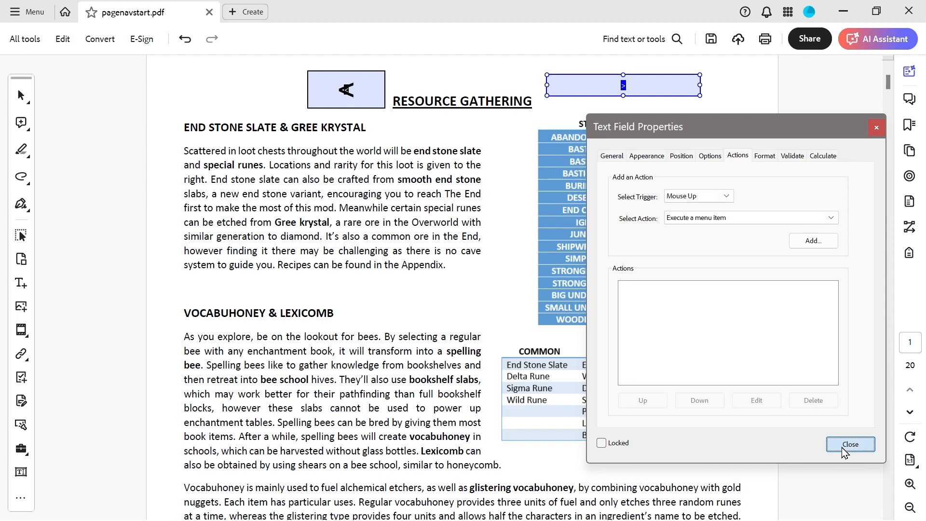
Fill the text field to the right of the title with the character >
left_click(23, 230)
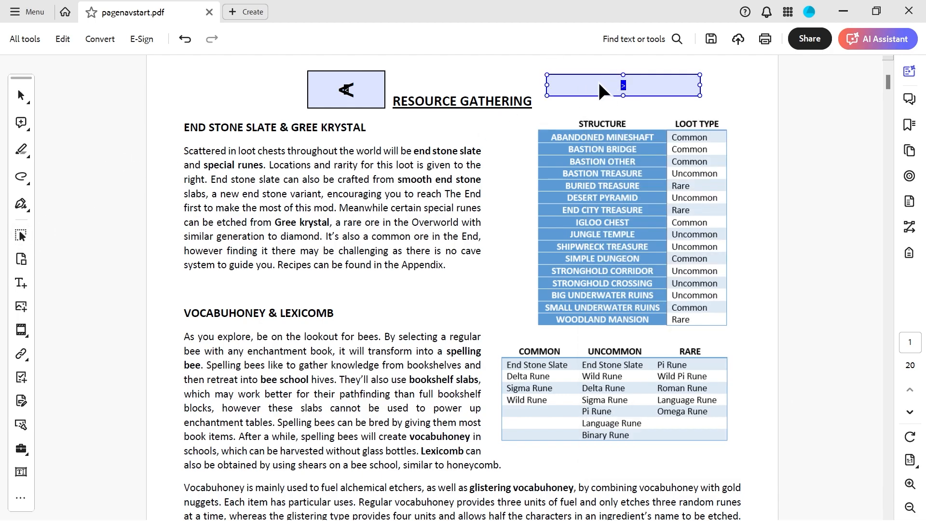
left_click(22, 97)
left_click(20, 92)
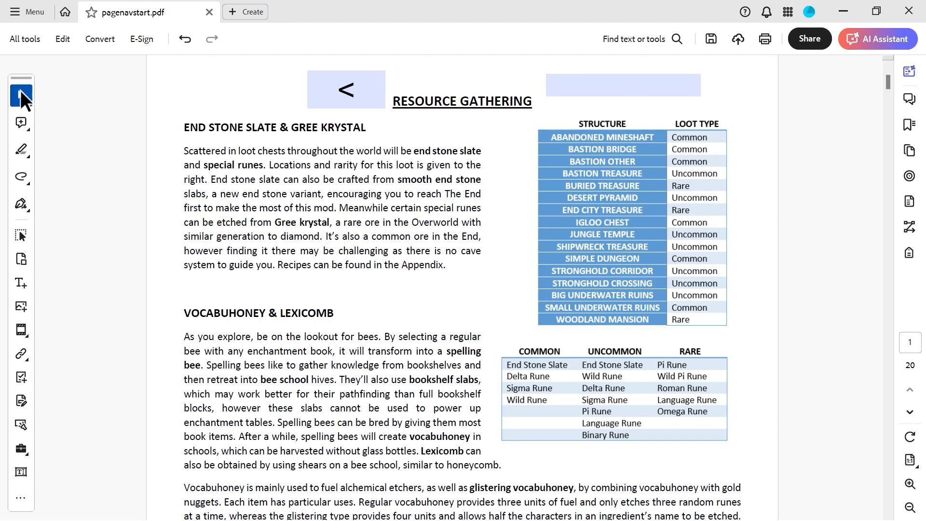
left_click(615, 85)
type(">")
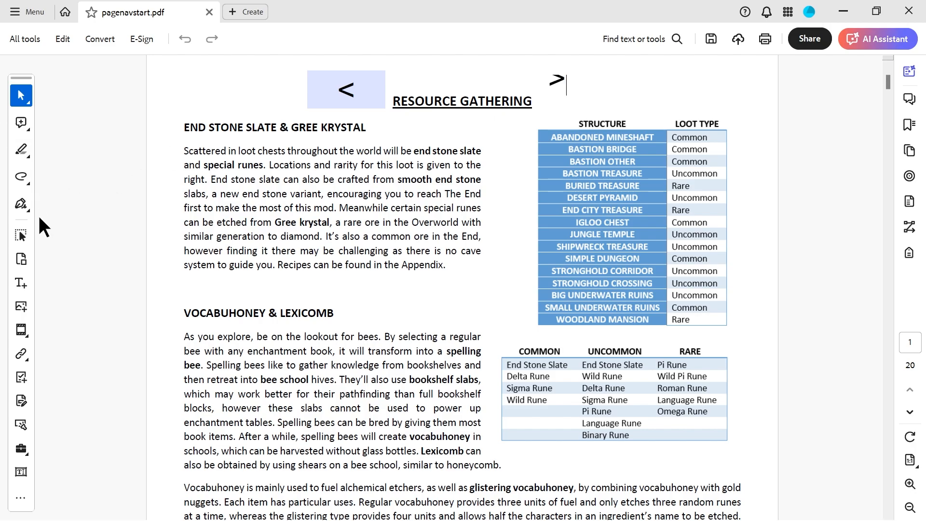
Make the > field taller and much narrower, keeping it above the STRUCTURE column beside the title
left_click(21, 235)
left_click(624, 91)
left_click_drag(625, 97, 625, 119)
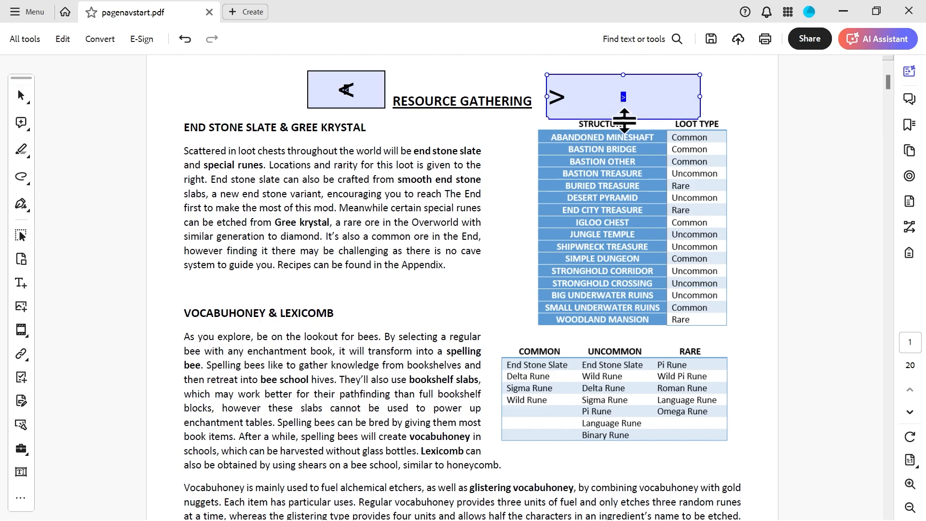
left_click_drag(699, 97, 561, 99)
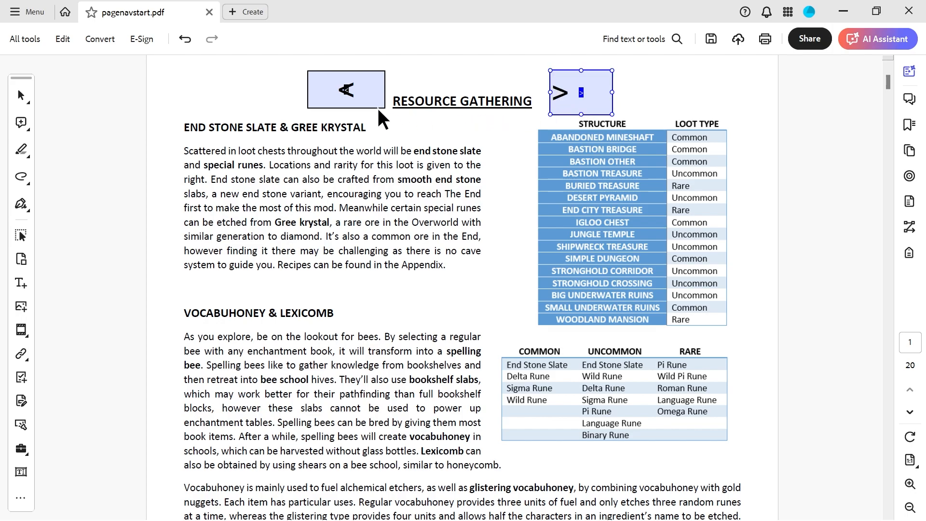
Set the < field's text alignment to Left in its properties
left_click(336, 92)
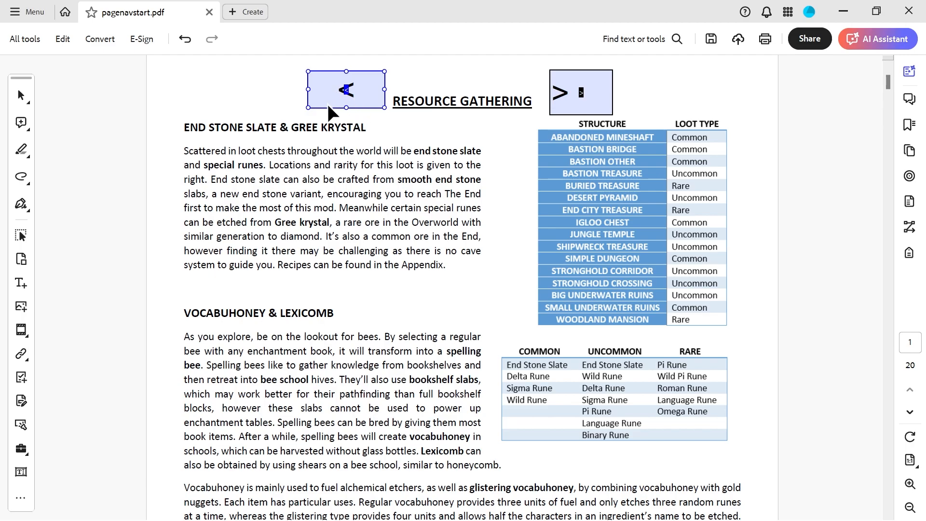
right_click(335, 92)
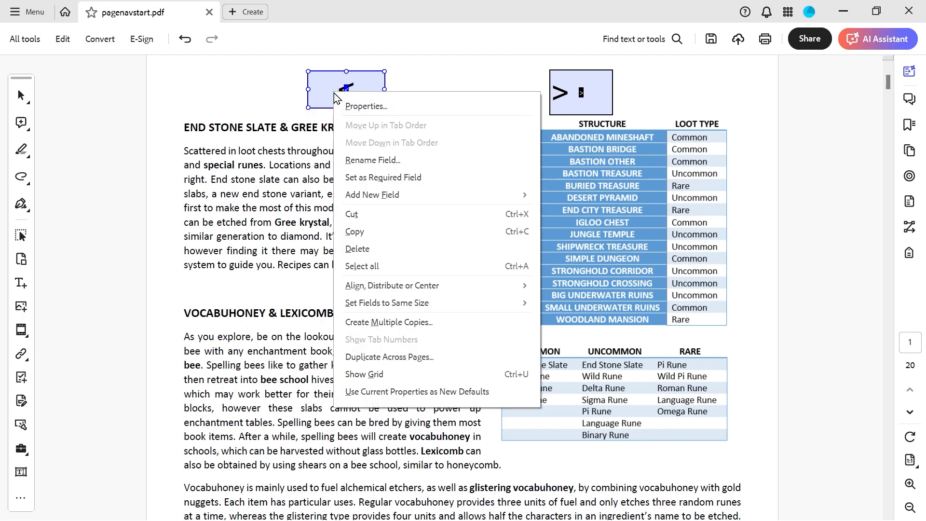
left_click(349, 106)
left_click(710, 155)
left_click(679, 180)
left_click(671, 191)
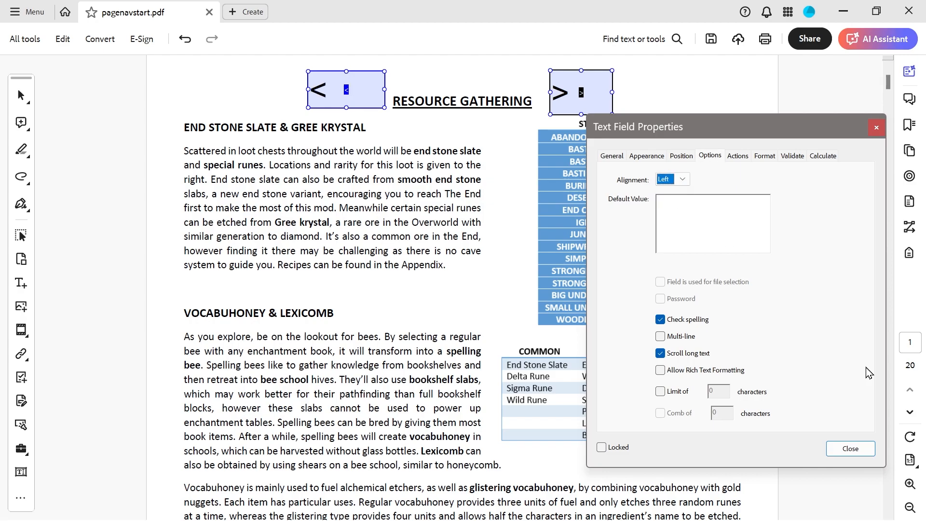
left_click(850, 447)
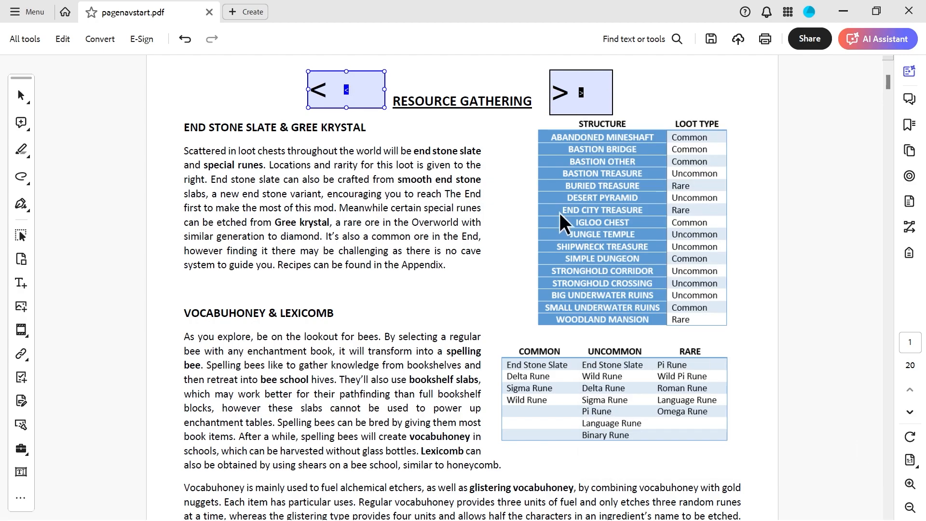
Shorten the > field to match the < field's height and shift it farther from the RESOURCE GATHERING title
key("Tab")
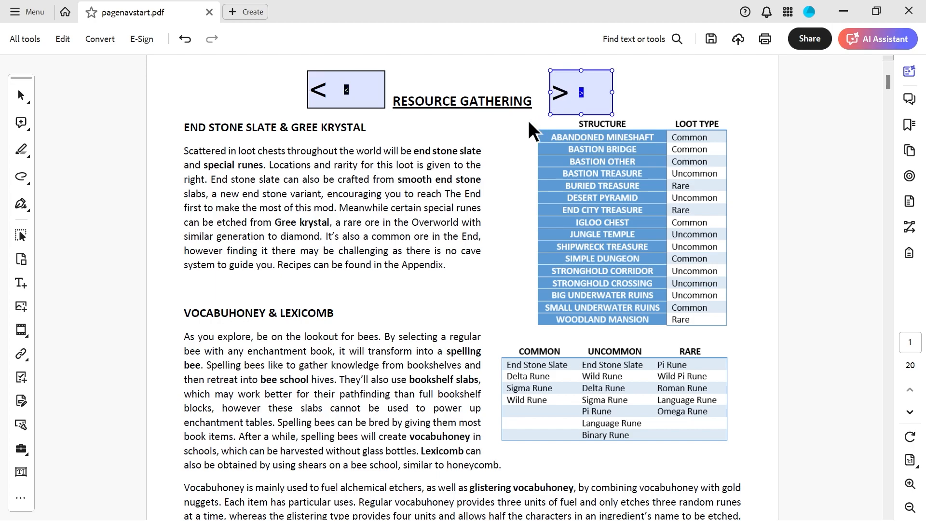
left_click_drag(581, 114, 583, 108)
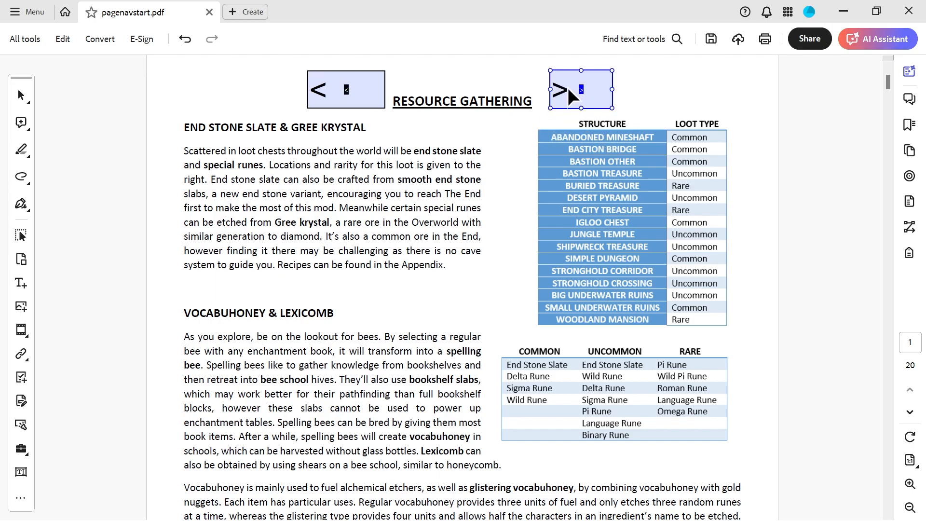
left_click_drag(573, 83, 588, 85)
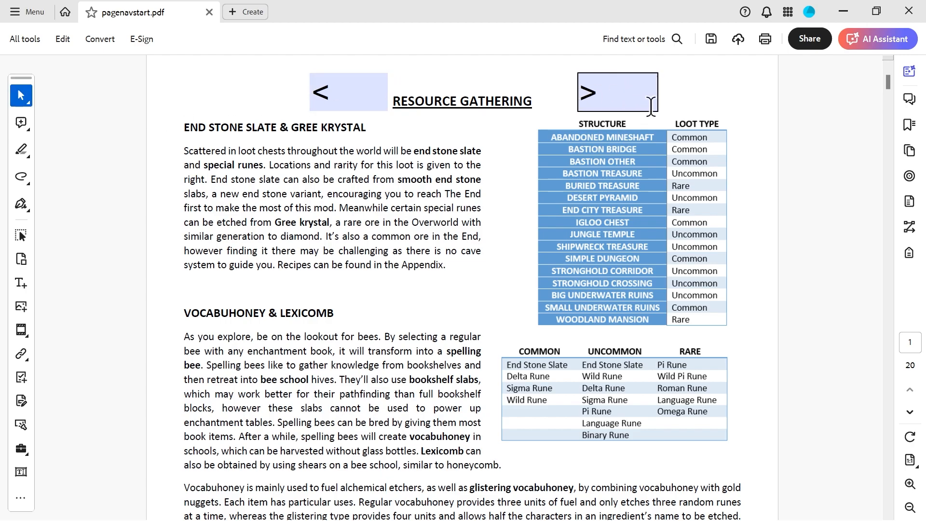
Duplicate the < and > fields together across a page range and check them on the following pages
left_click(18, 236)
left_click(359, 93)
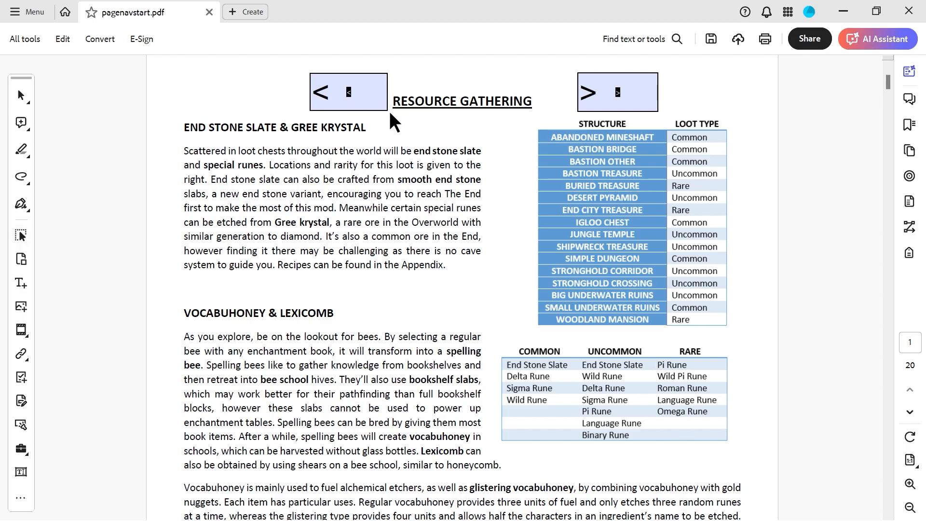
left_click(368, 94)
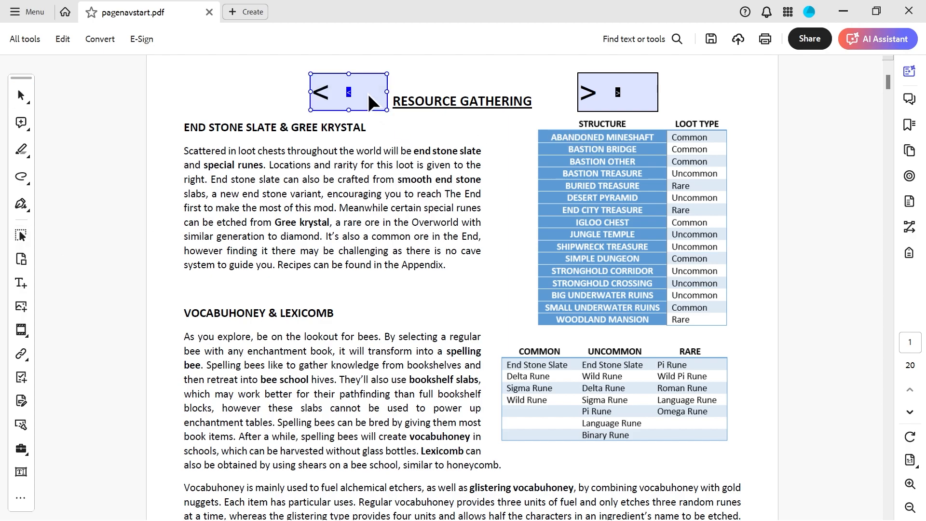
left_click(634, 91)
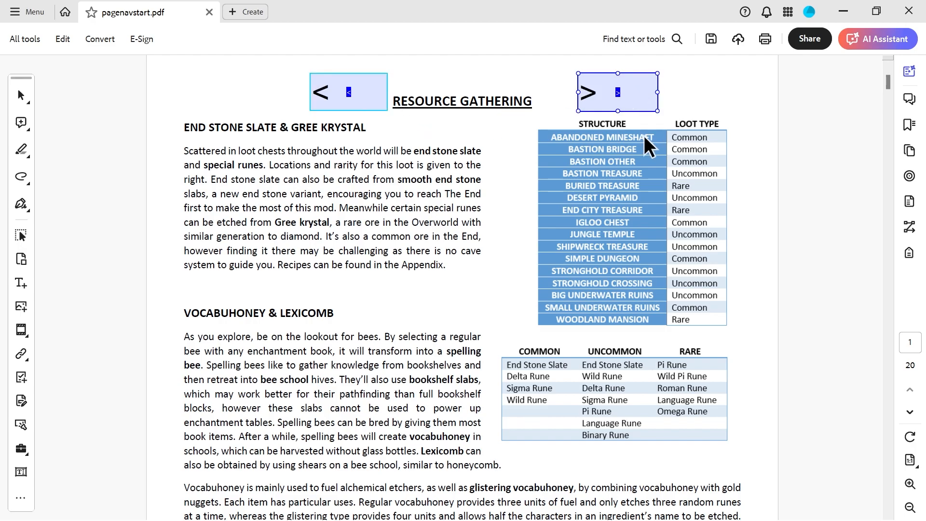
right_click(366, 89)
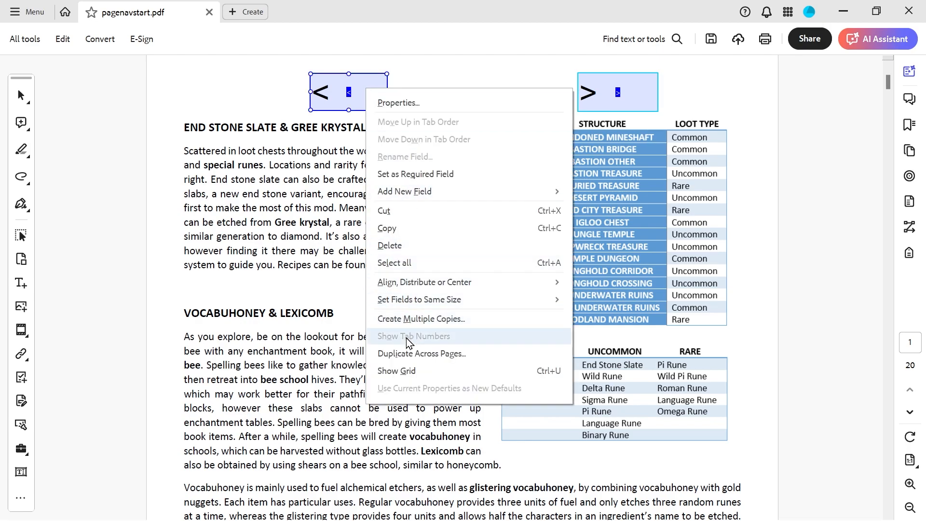
left_click(409, 354)
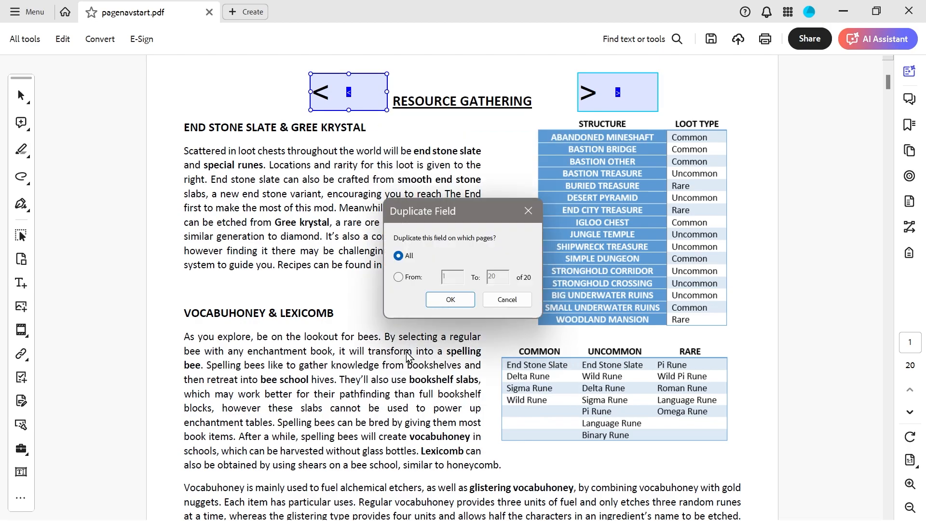
left_click(398, 277)
left_click(449, 299)
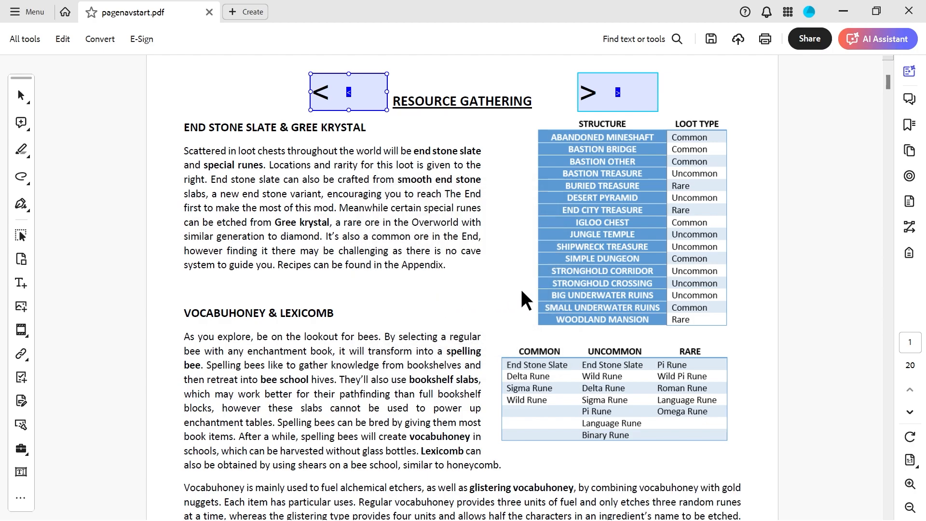
scroll(530, 293, "down", 15)
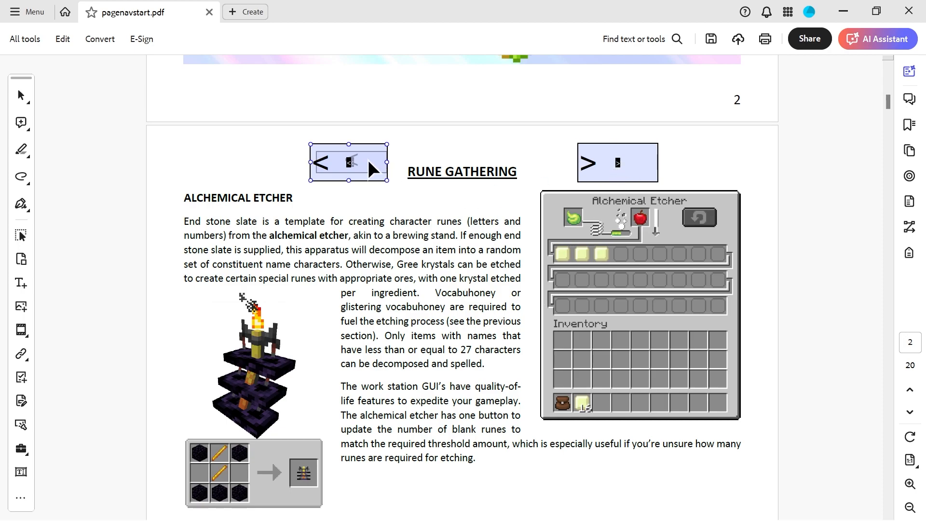
scroll(476, 213, "down", 20)
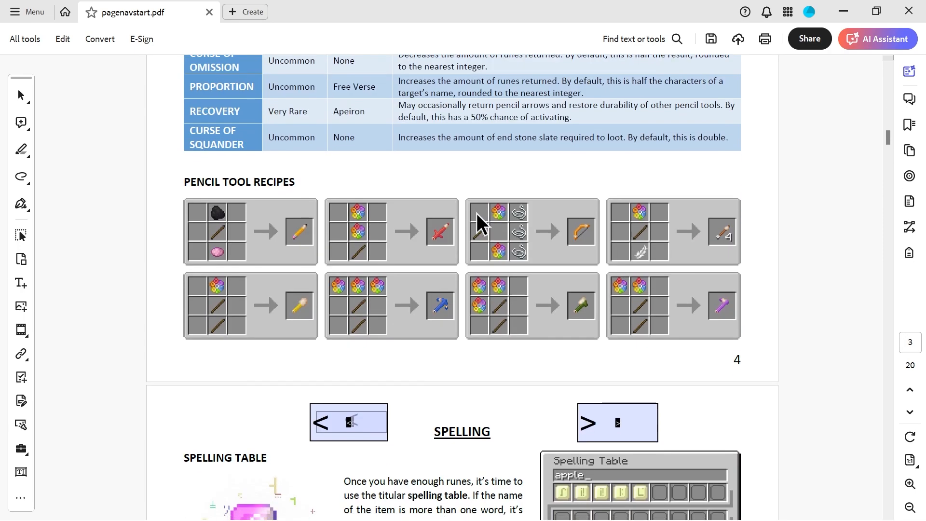
scroll(476, 213, "down", 20)
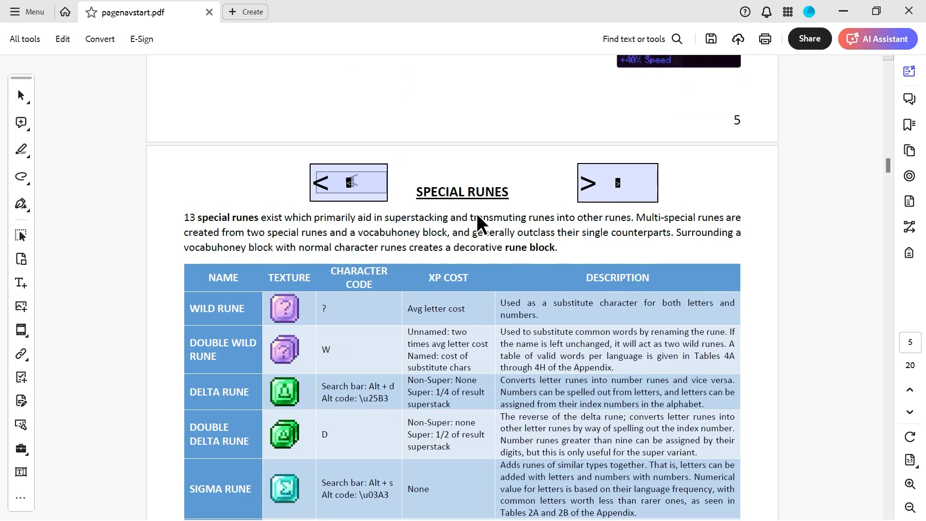
key("Home")
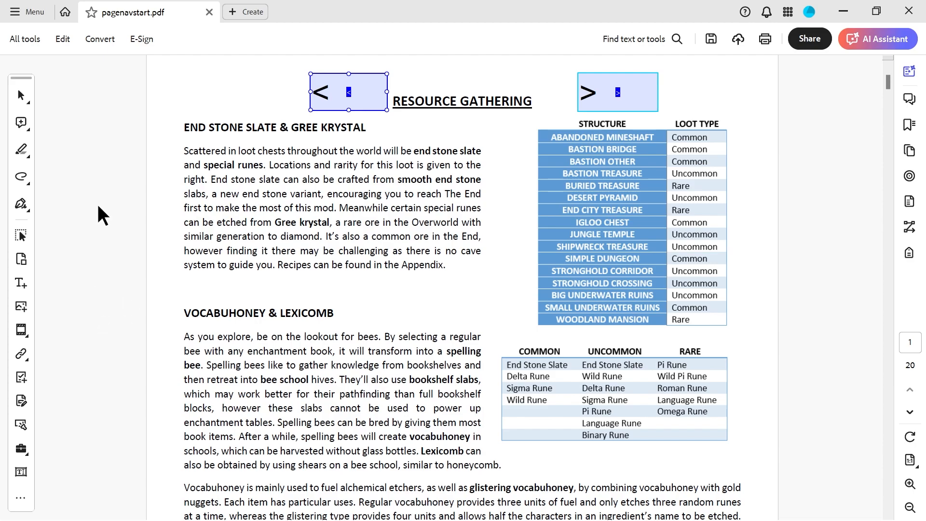
Add a button form field overlapping the < field beside the RESOURCE GATHERING title
left_click(61, 36)
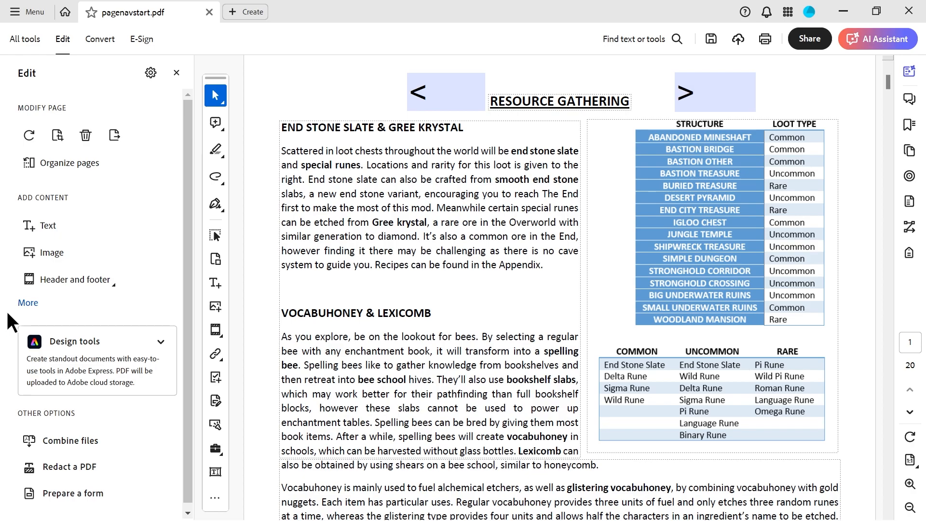
left_click(28, 302)
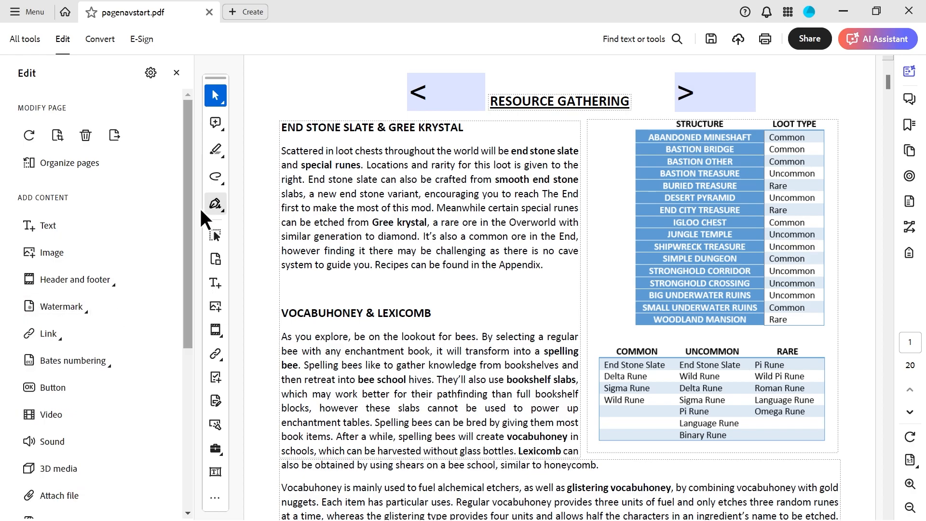
left_click_drag(191, 199, 181, 266)
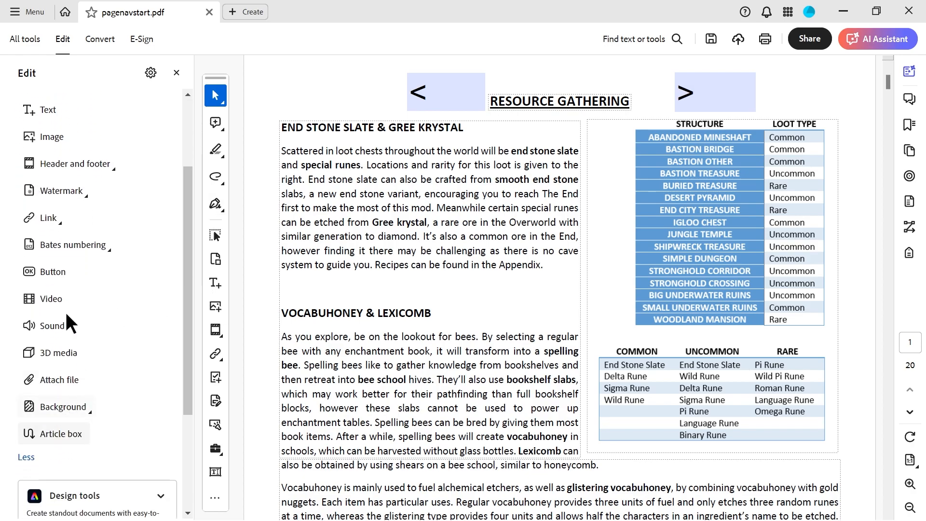
left_click(47, 273)
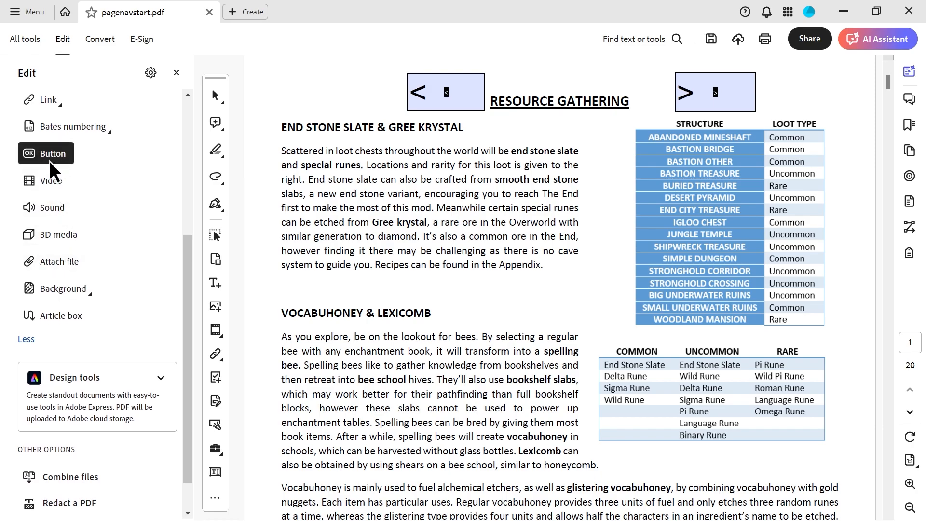
scroll(135, 231, "up", 5)
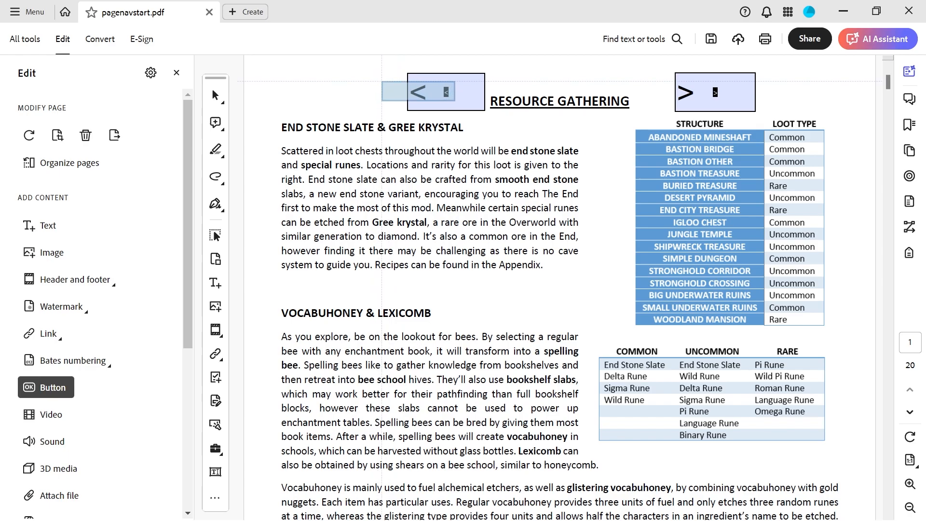
left_click(382, 82)
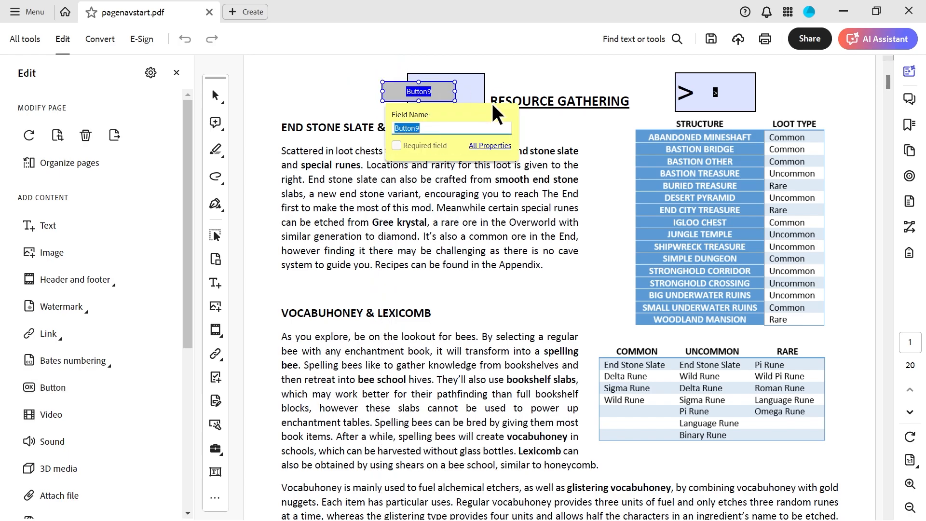
Name the new button "Previous Page" and give it the tooltip "Click here to go to the previous page"
type("Previous Page")
left_click(489, 146)
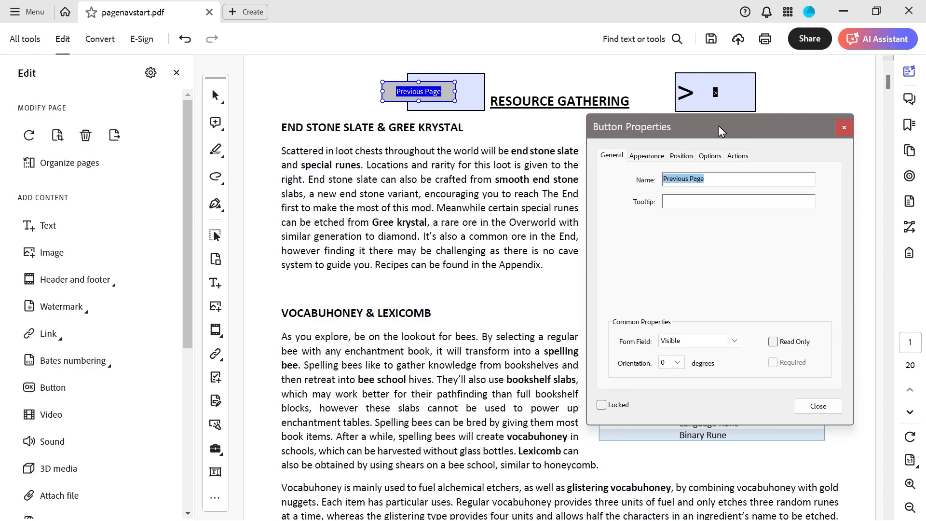
left_click_drag(707, 129, 647, 140)
left_click(581, 226)
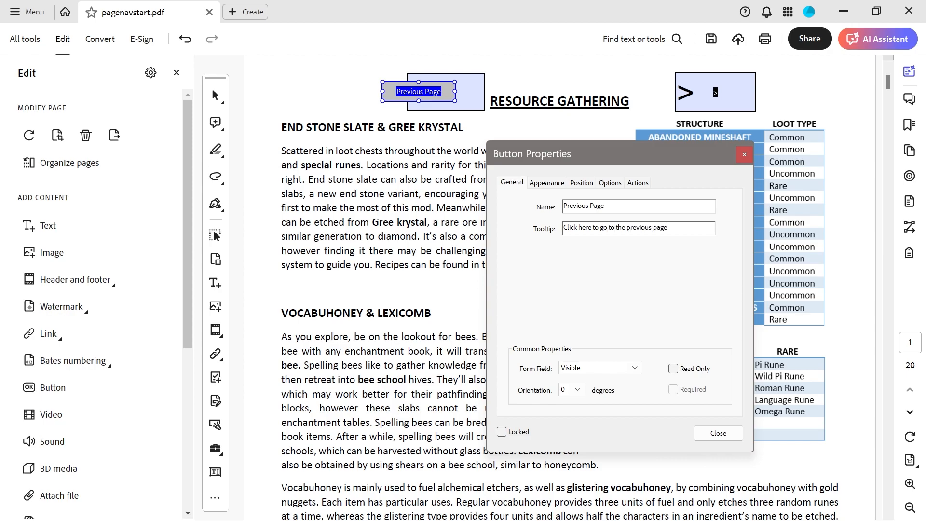
Set the Previous Page button to "Visible but doesn't print" and its fill color to none
left_click(596, 366)
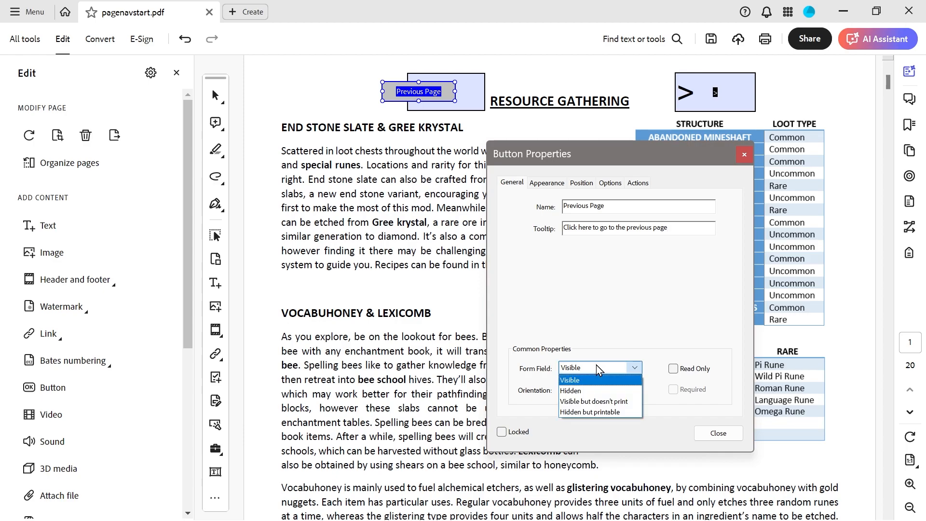
left_click(609, 404)
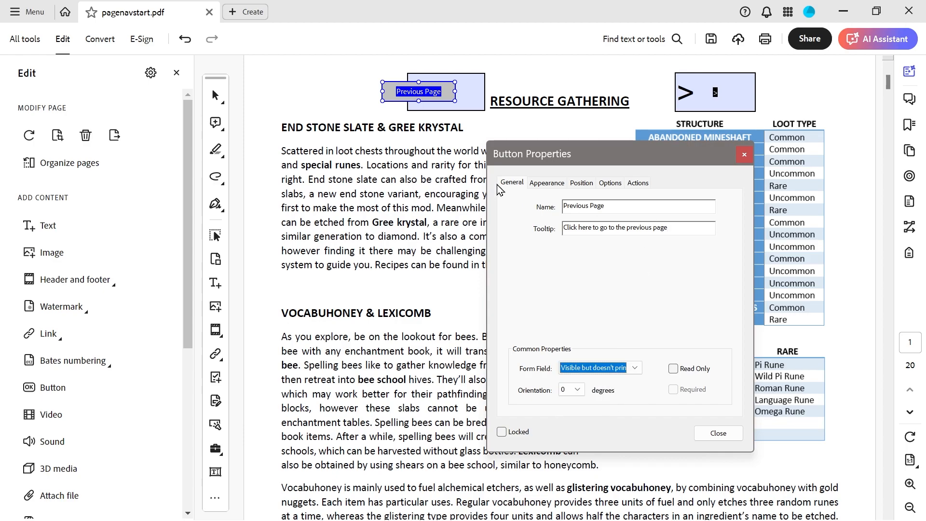
left_click(553, 185)
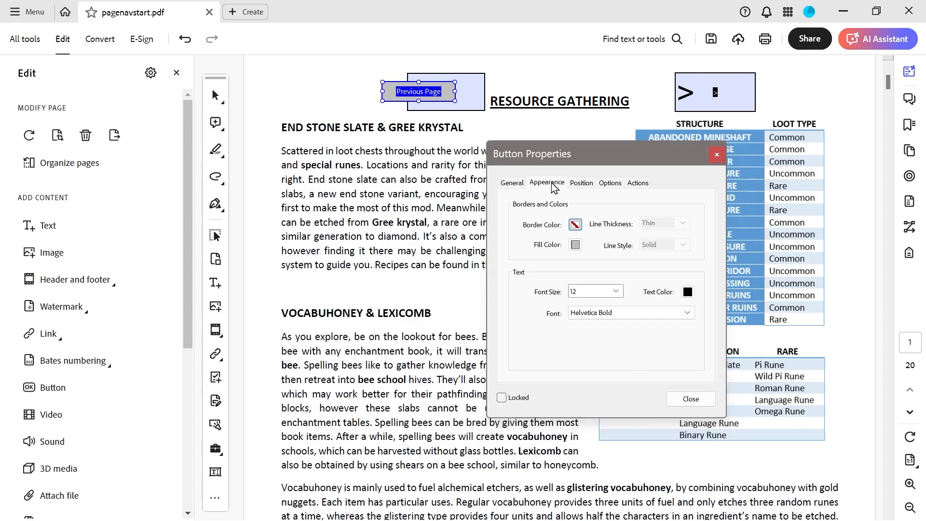
left_click(575, 244)
left_click(585, 256)
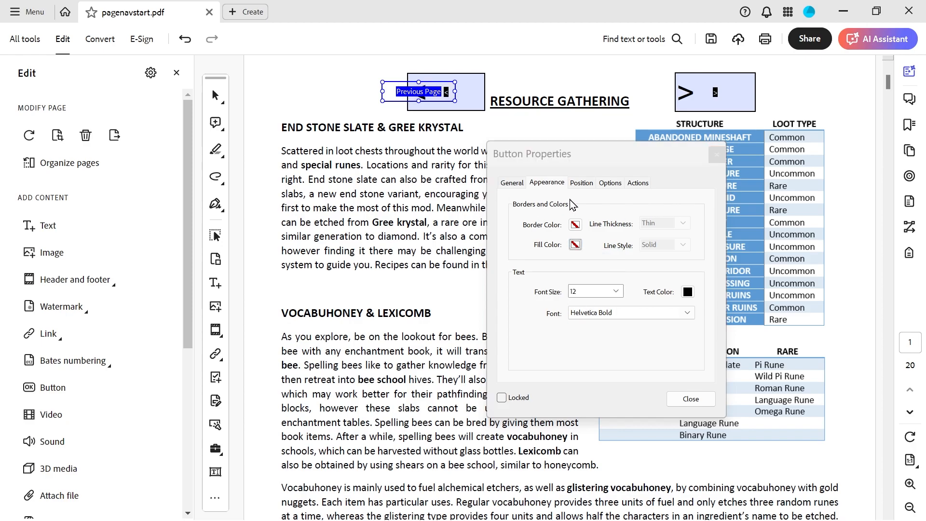
Give the Previous Page button a Mouse Up action that executes the menu item View>Page navigation>Previous page
left_click(582, 183)
left_click(610, 183)
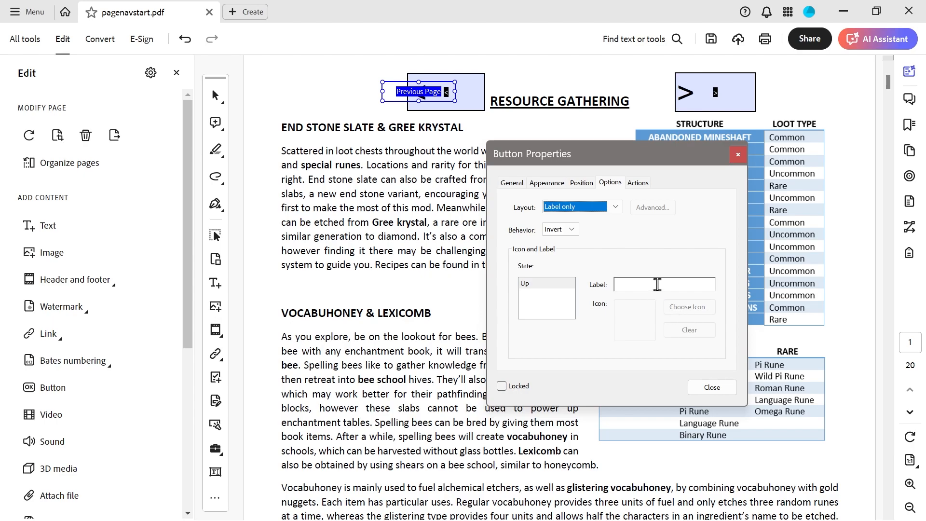
left_click(637, 182)
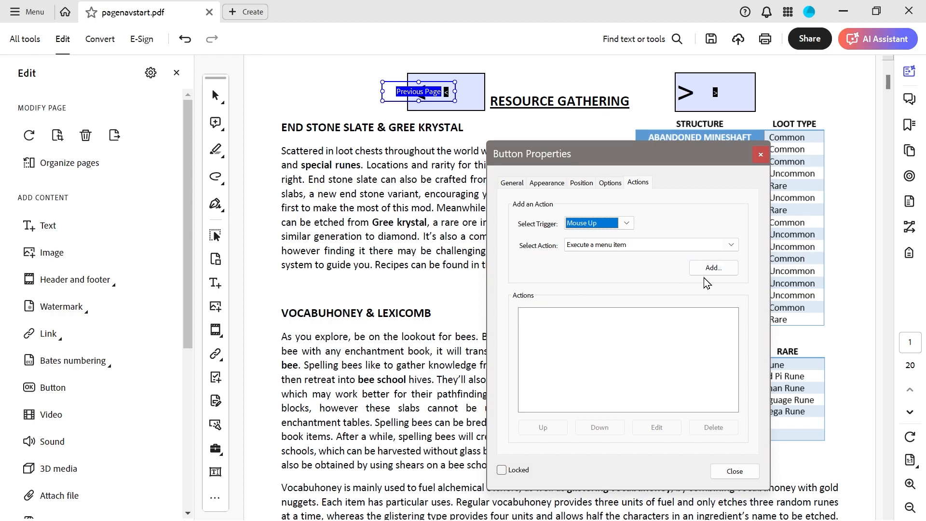
left_click(710, 265)
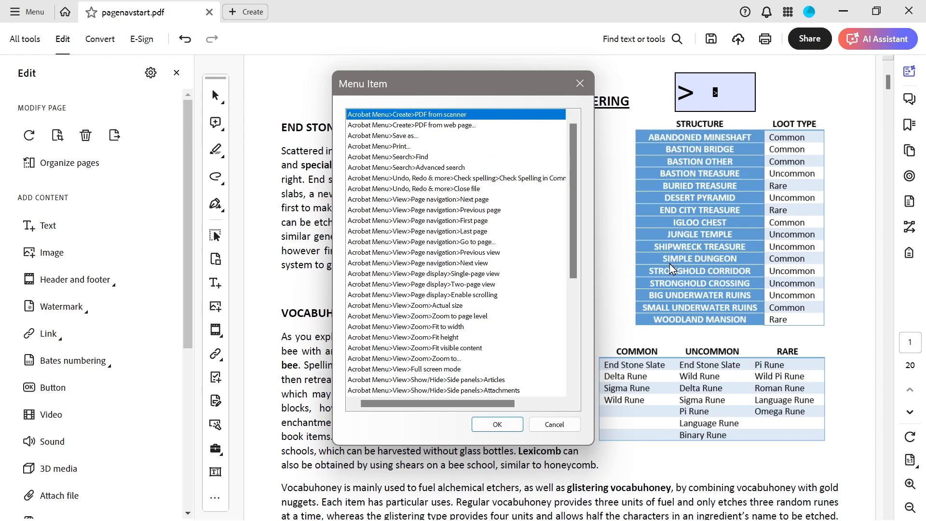
left_click(470, 210)
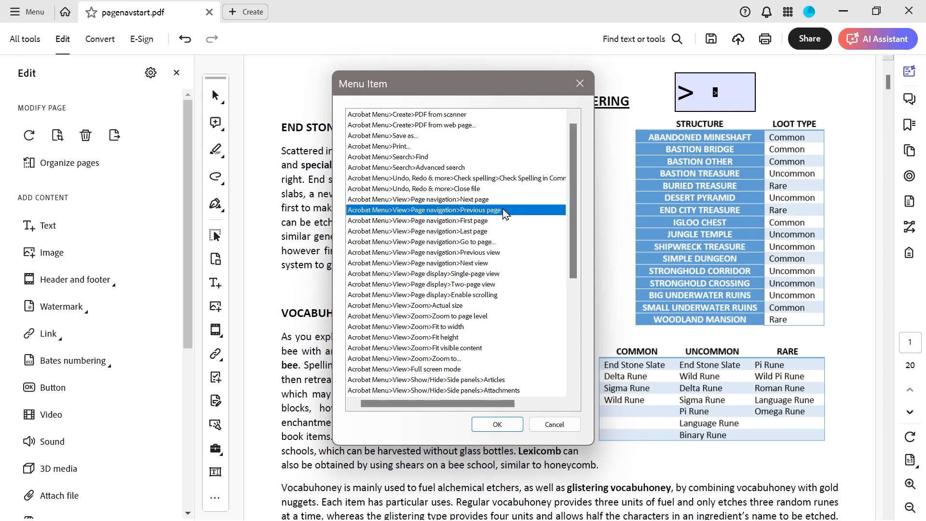
left_click(491, 425)
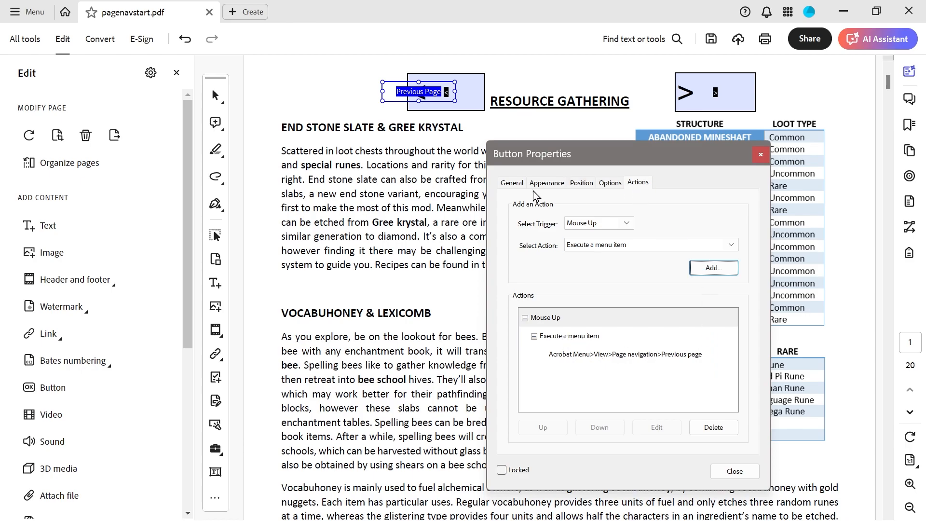
left_click(515, 185)
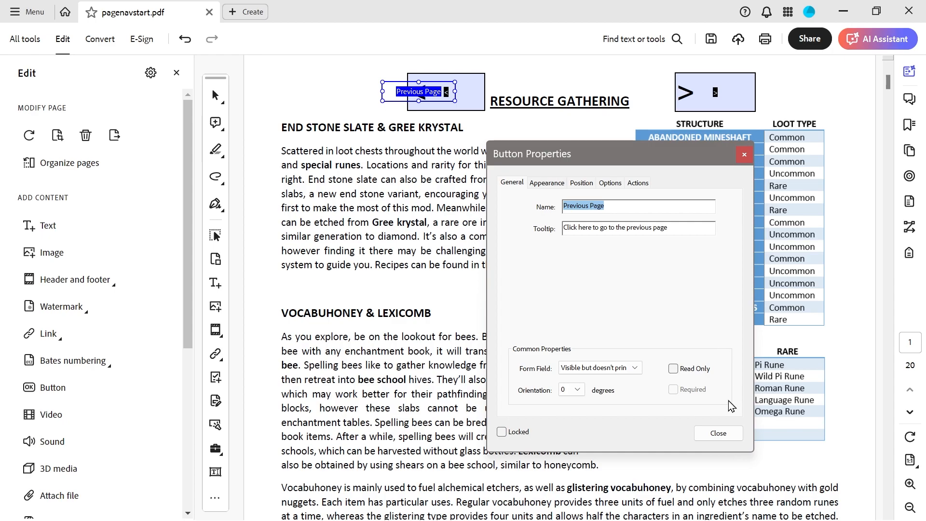
left_click(718, 432)
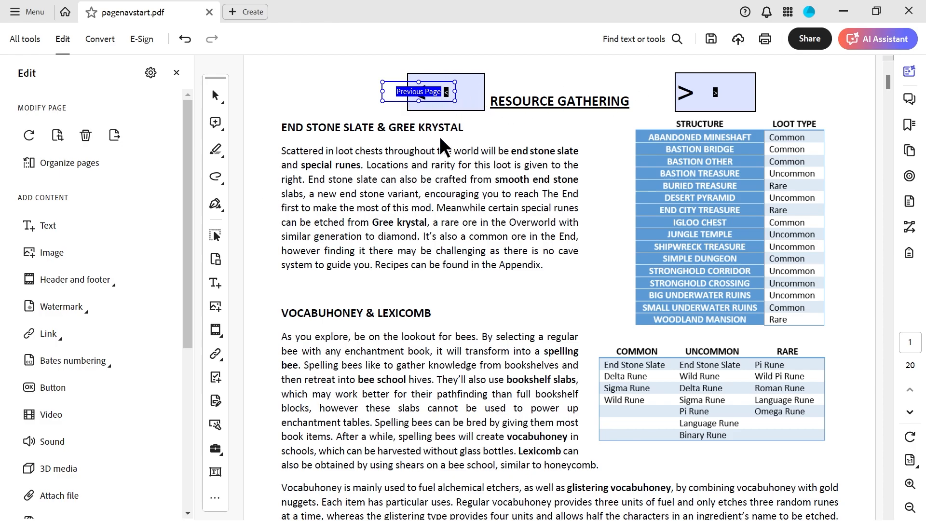
Copy the Previous Page button and place the copy over the > field
left_click(215, 234)
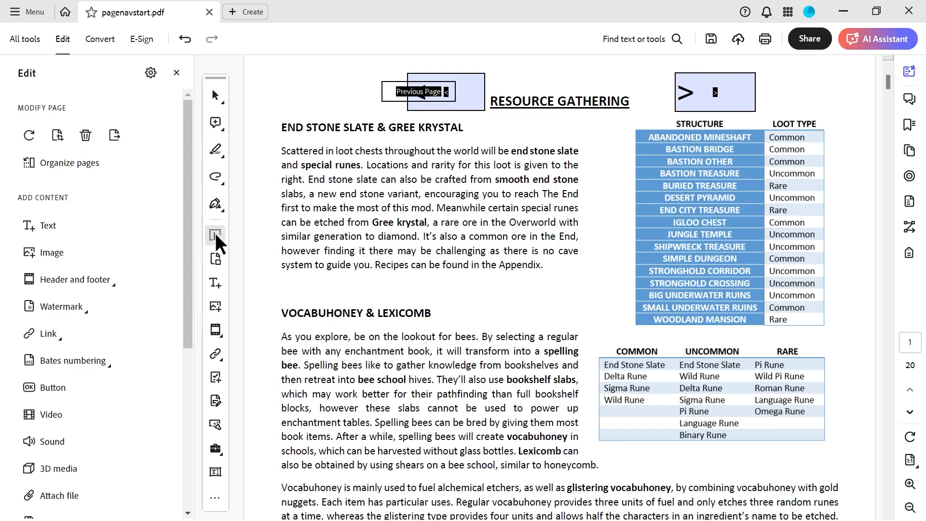
left_click(176, 72)
left_click(15, 233)
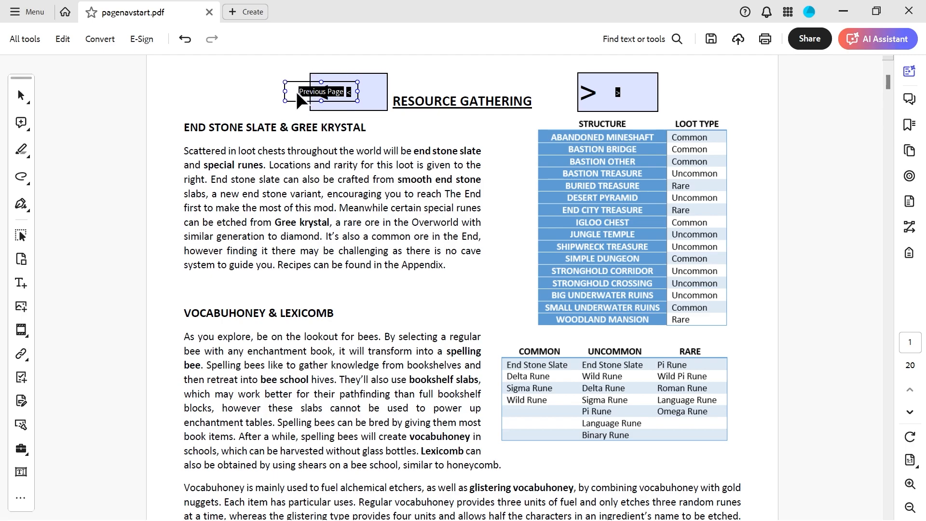
left_click_drag(293, 92, 560, 94)
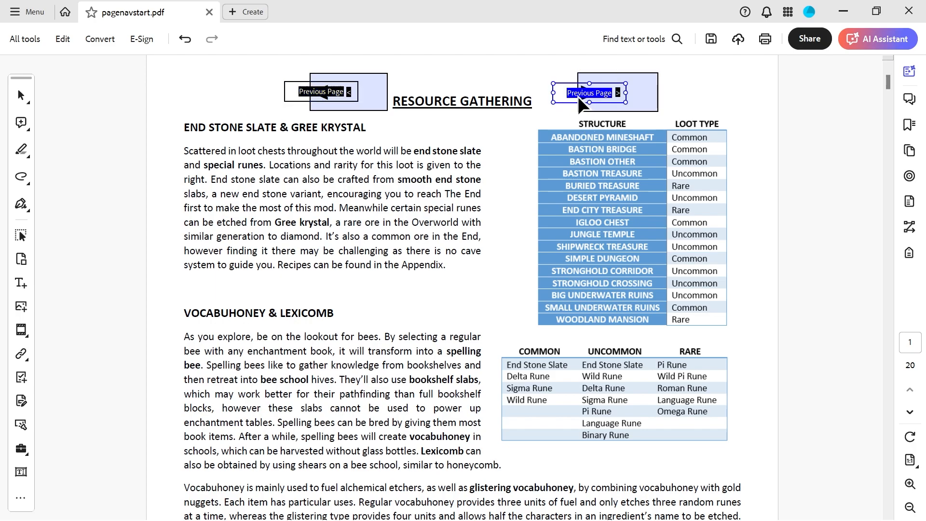
Rename the copied button over the > field to "Next Page" and set its tooltip to "Click here to go to the next page"
double_click(563, 89)
left_click_drag(603, 165, 626, 172)
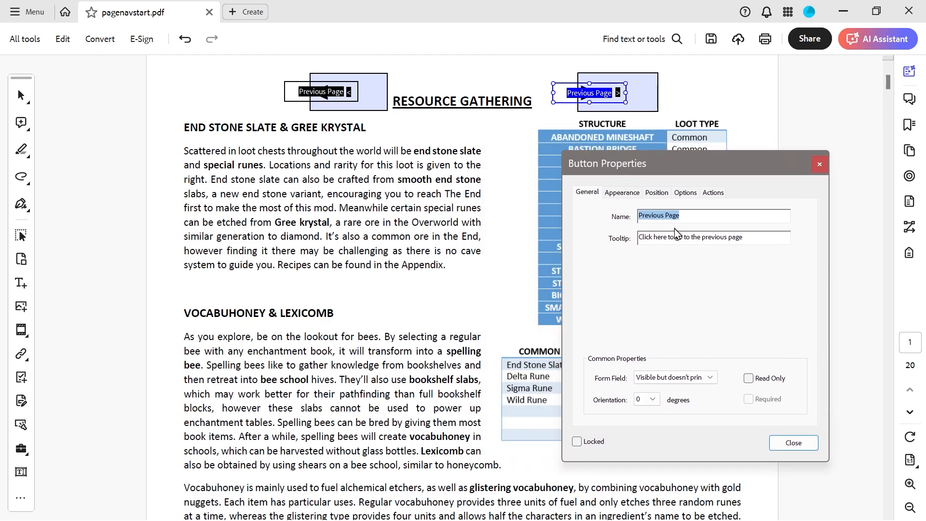
left_click_drag(665, 216, 588, 222)
type("Next")
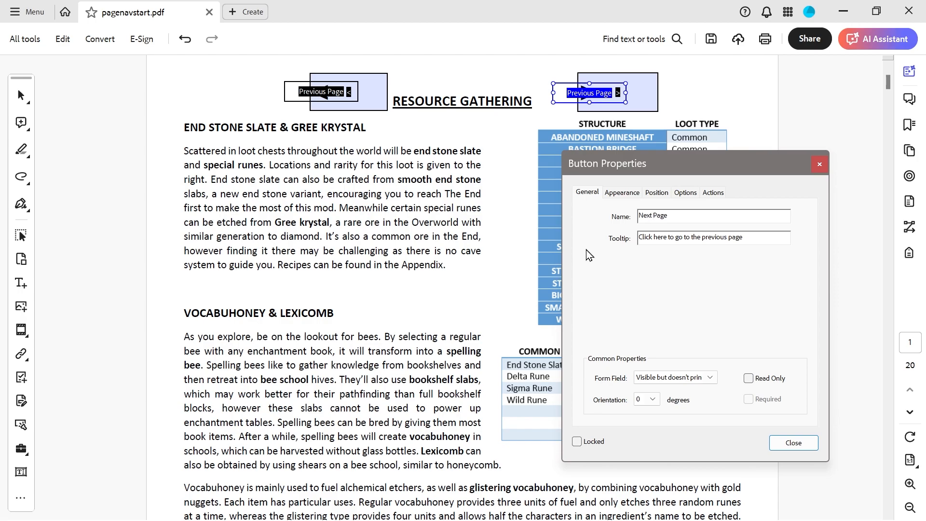
left_click(726, 236)
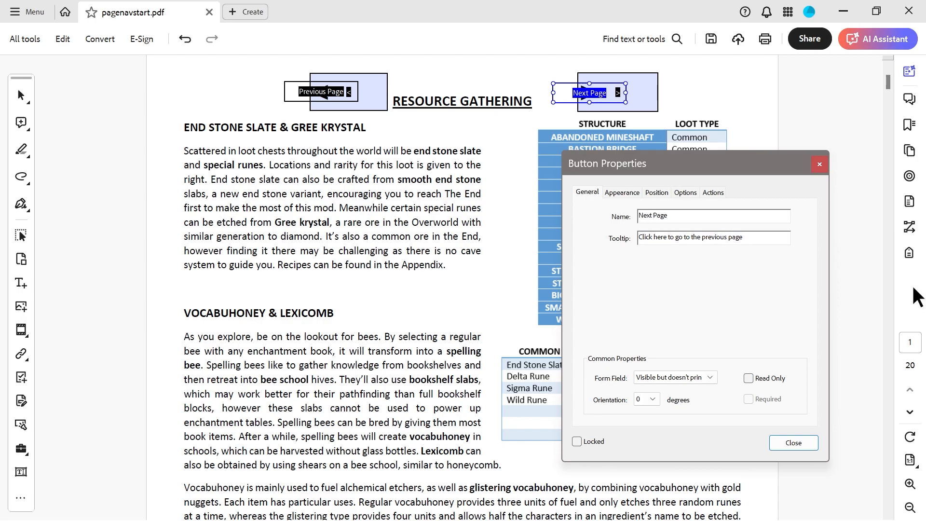
key("BackSpace")
key("BackSpace")
key("BackSpace")
key("BackSpace")
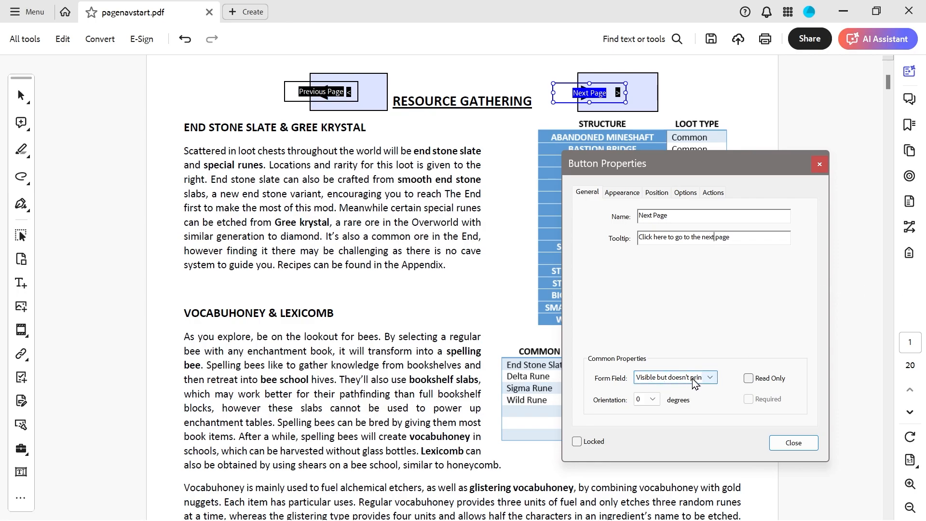
Replace the Next Page button's Previous page action with a Mouse Up action that executes View>Page navigation>Next page
left_click(626, 193)
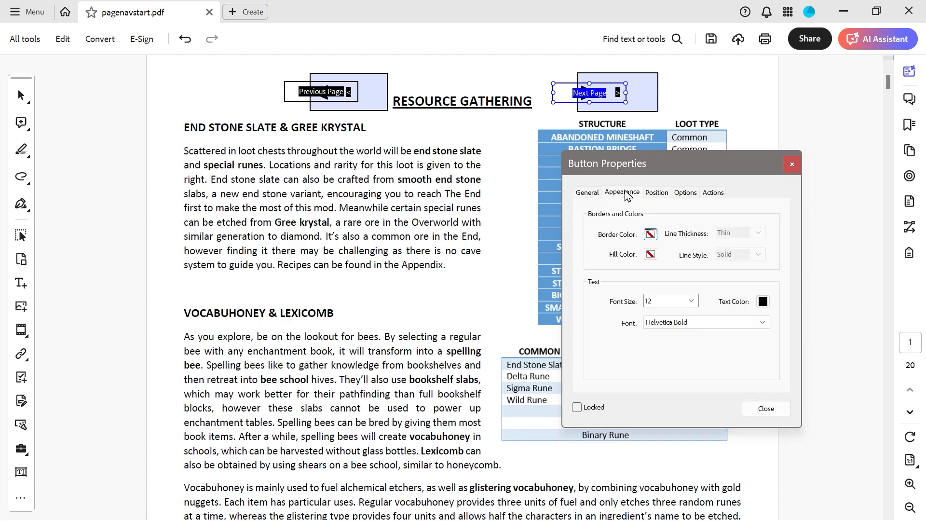
left_click(658, 192)
left_click(689, 197)
left_click(712, 193)
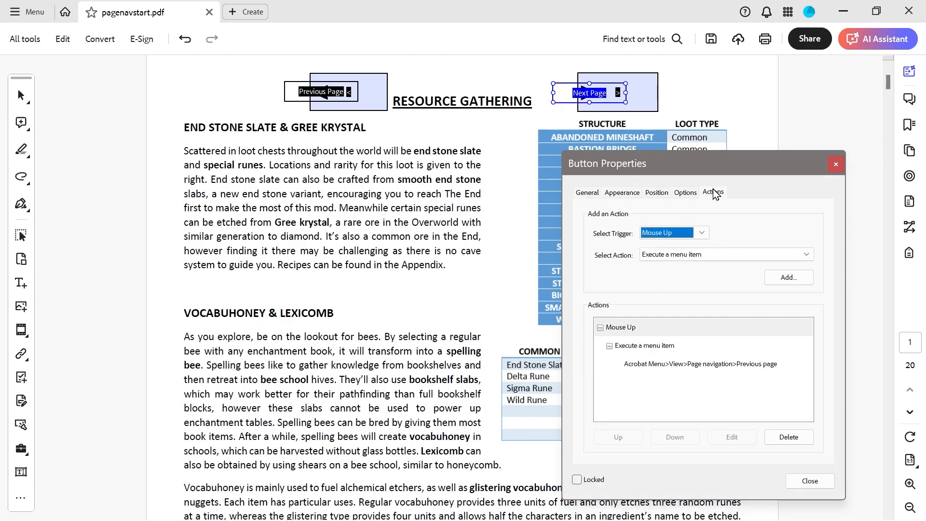
left_click(710, 363)
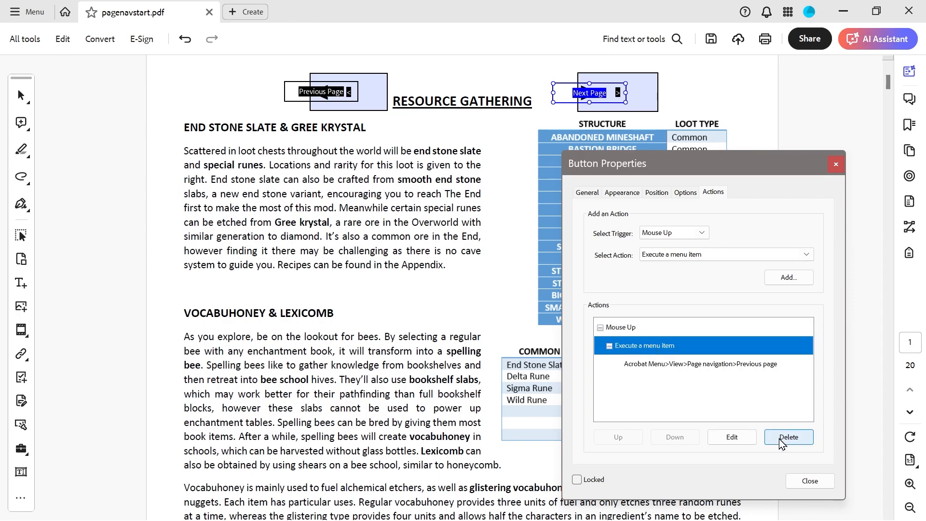
left_click(782, 437)
left_click(790, 278)
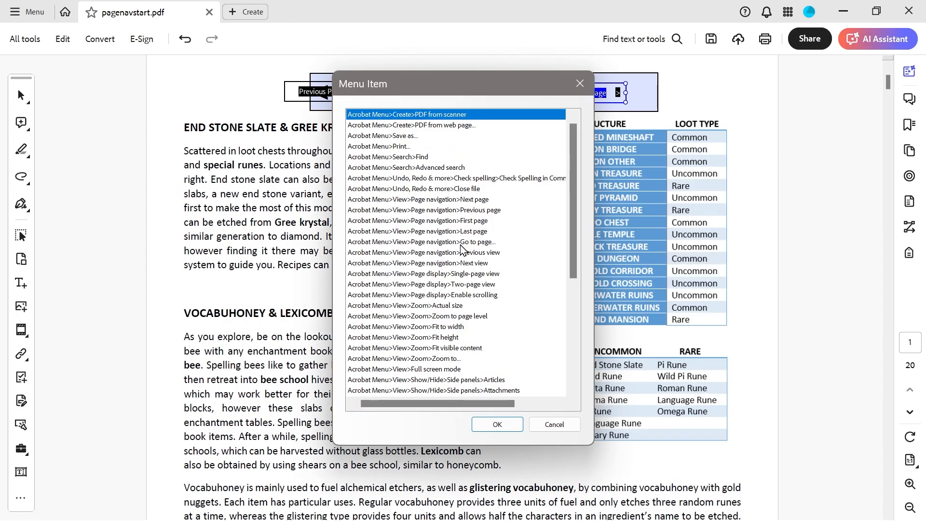
left_click(443, 200)
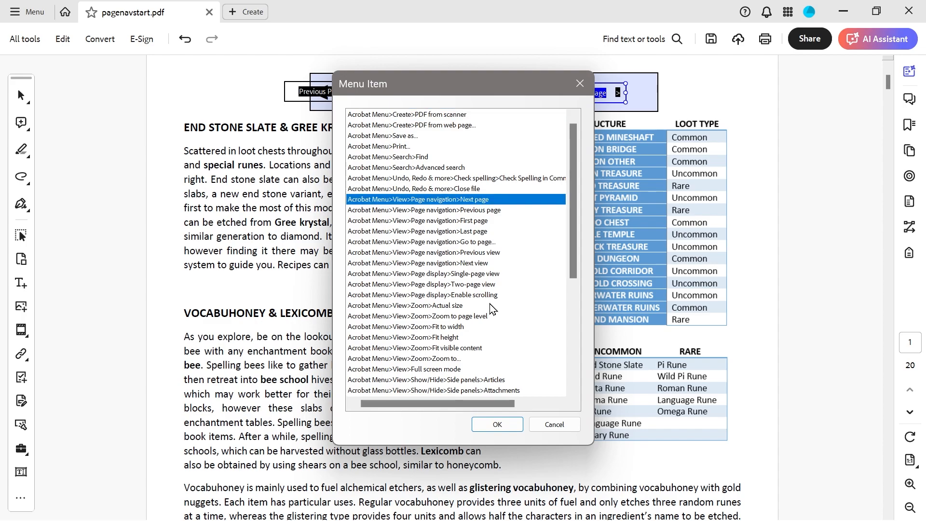
left_click(497, 424)
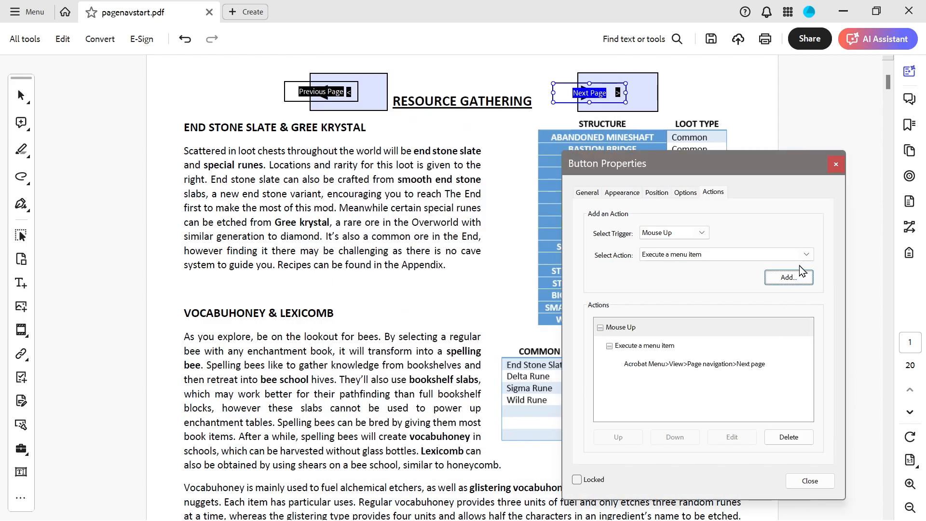
left_click(810, 480)
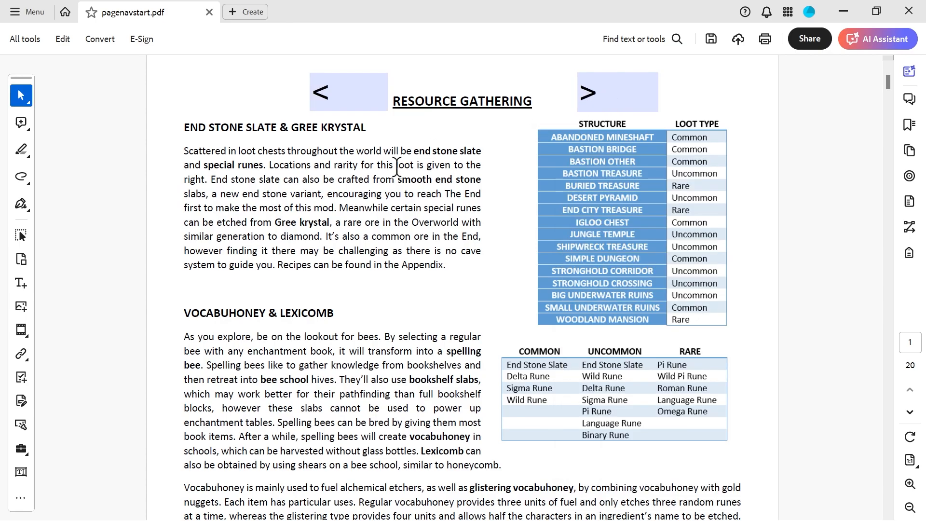
Duplicate the Previous Page and Next Page buttons together across all pages of the document
left_click(321, 100)
left_click(20, 236)
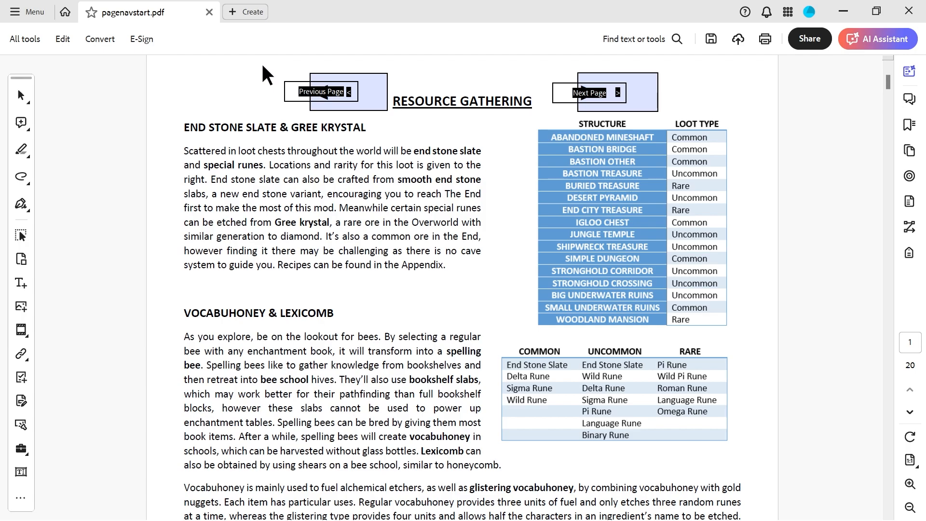
double_click(301, 89)
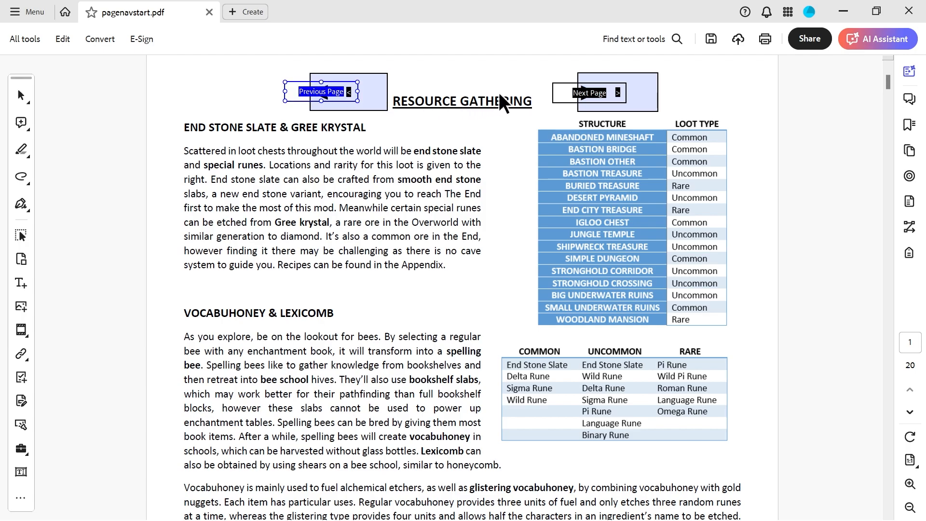
left_click(581, 96)
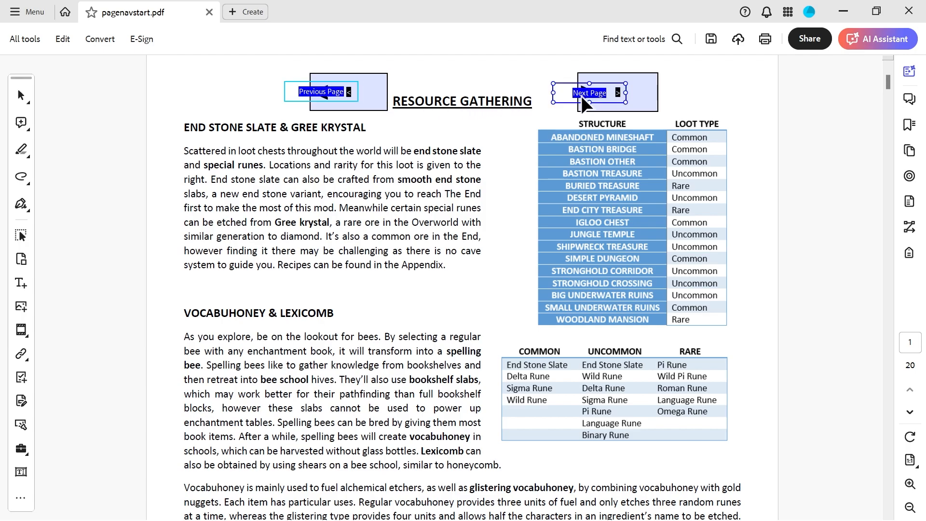
left_click(308, 94)
right_click(308, 94)
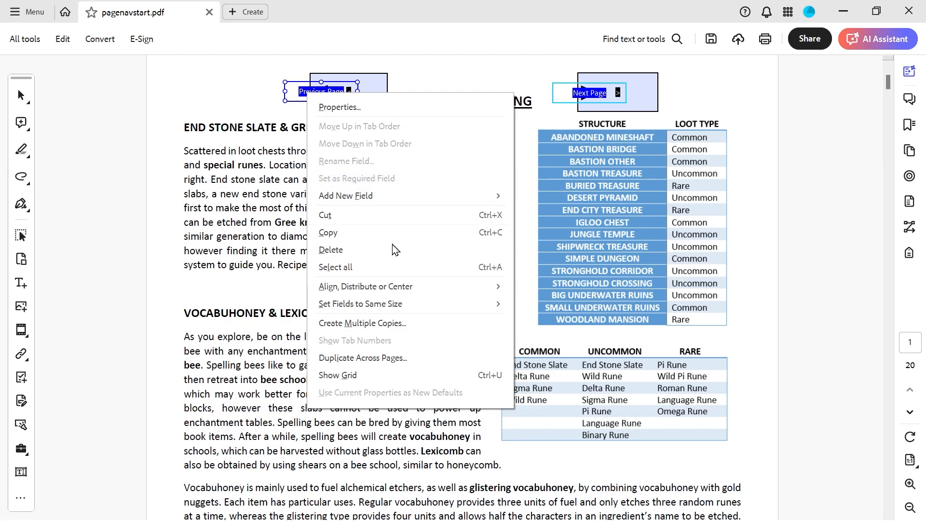
left_click(363, 358)
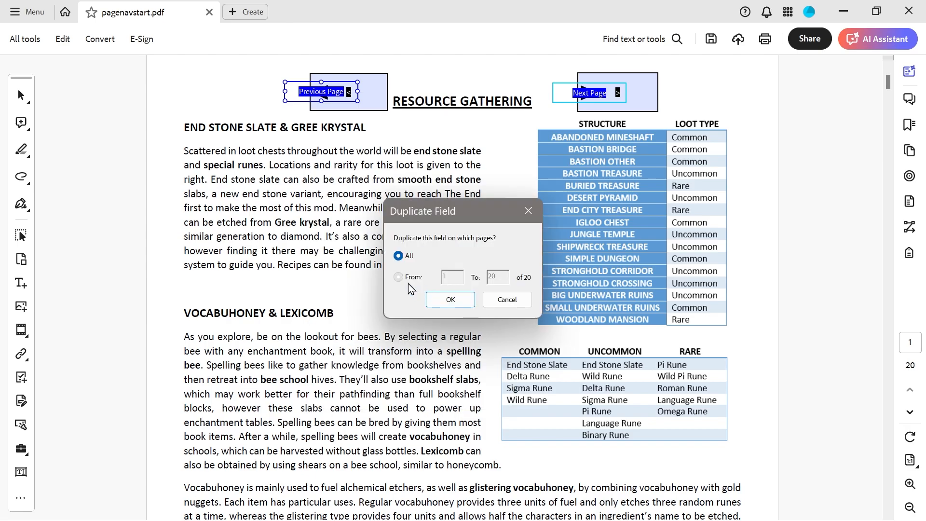
left_click(436, 301)
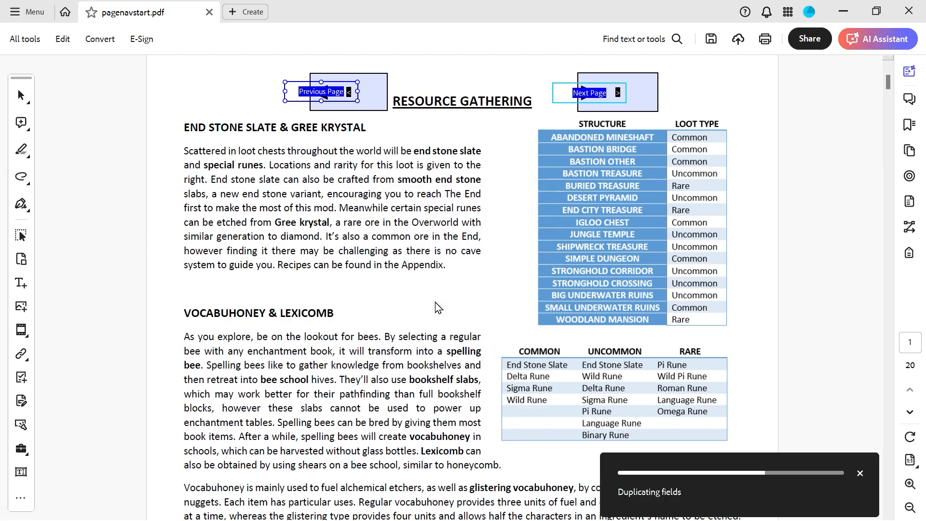
left_click(859, 199)
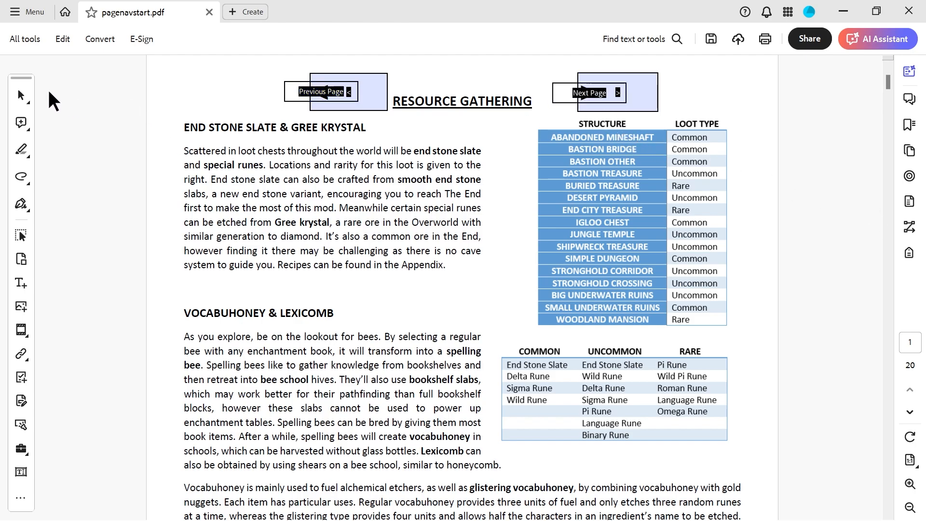
Test both navigation buttons by paging forward from page 1 with > and returning to page 1 with <
left_click(24, 96)
left_click(597, 98)
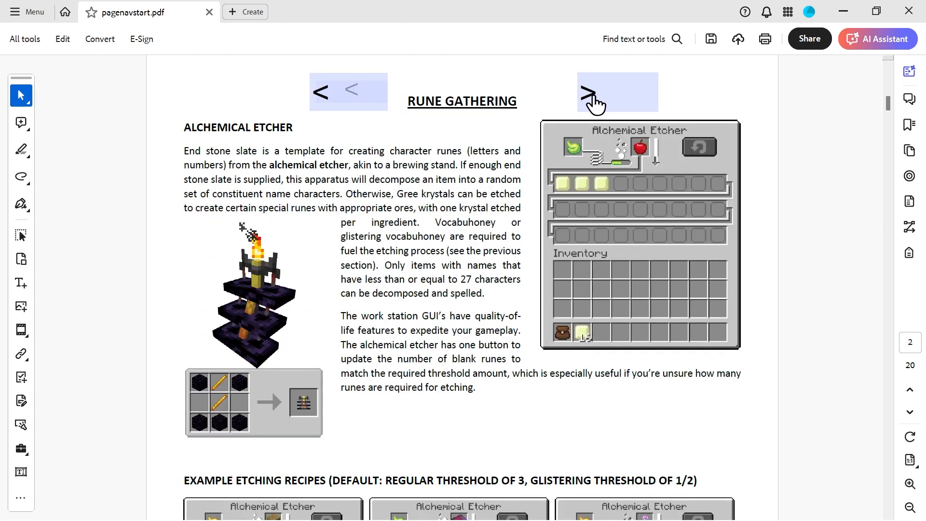
left_click(597, 99)
left_click(597, 99)
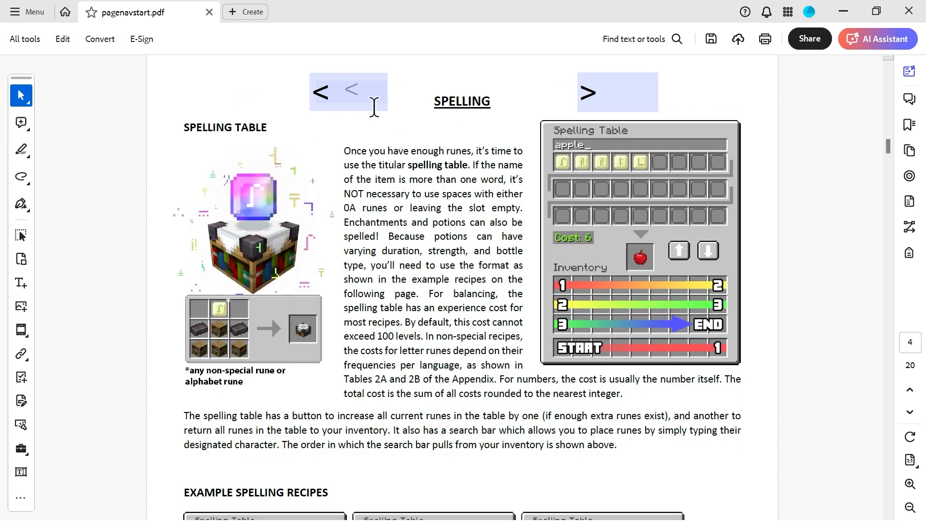
left_click(320, 96)
left_click(320, 95)
left_click(320, 95)
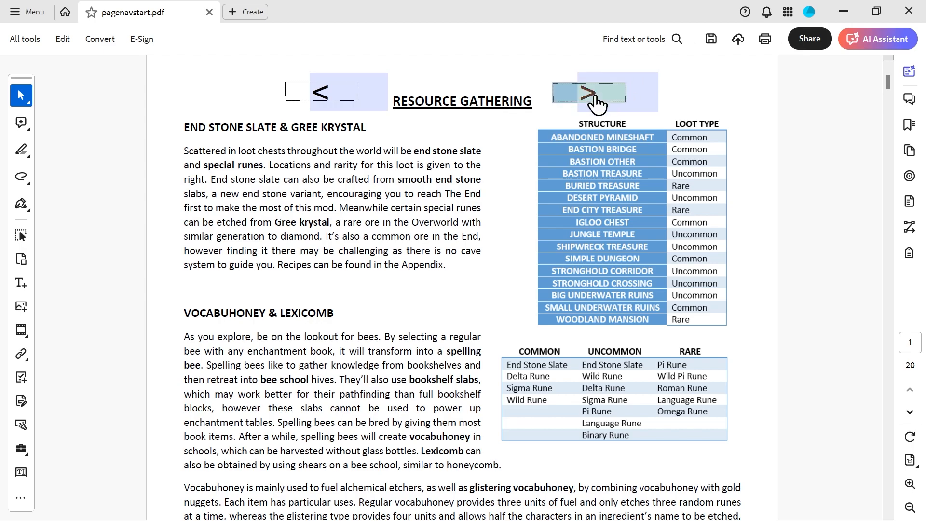
left_click(595, 98)
left_click(320, 97)
left_click(320, 98)
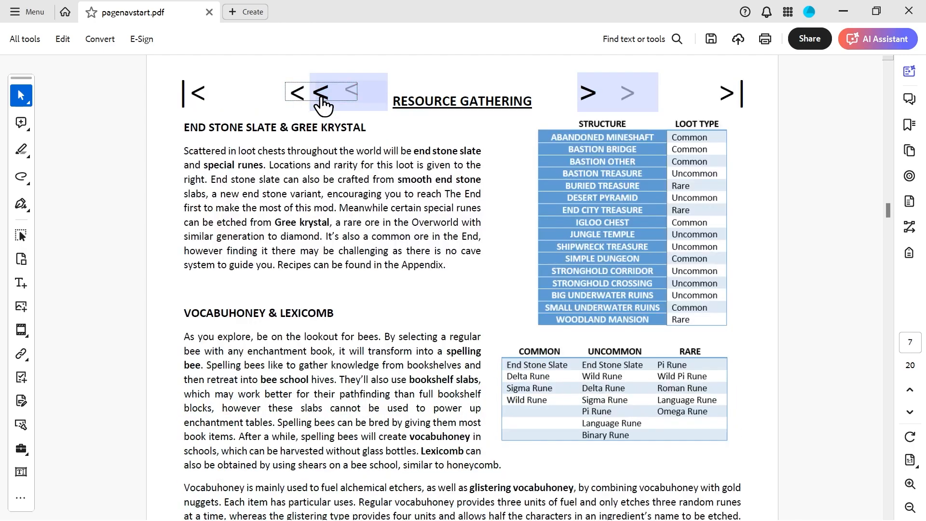
left_click(320, 99)
left_click(320, 97)
left_click(320, 99)
left_click(320, 101)
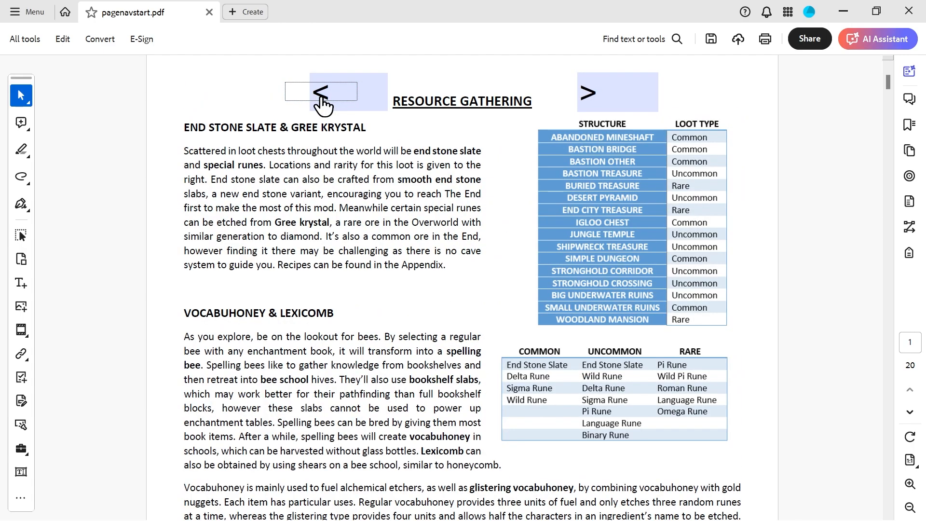
Page forward to page 6 with the > button and display the page thumbnails
left_click(591, 92)
left_click(591, 94)
left_click(591, 94)
left_click(591, 94)
left_click(591, 94)
left_click(591, 94)
left_click(592, 94)
left_click(910, 152)
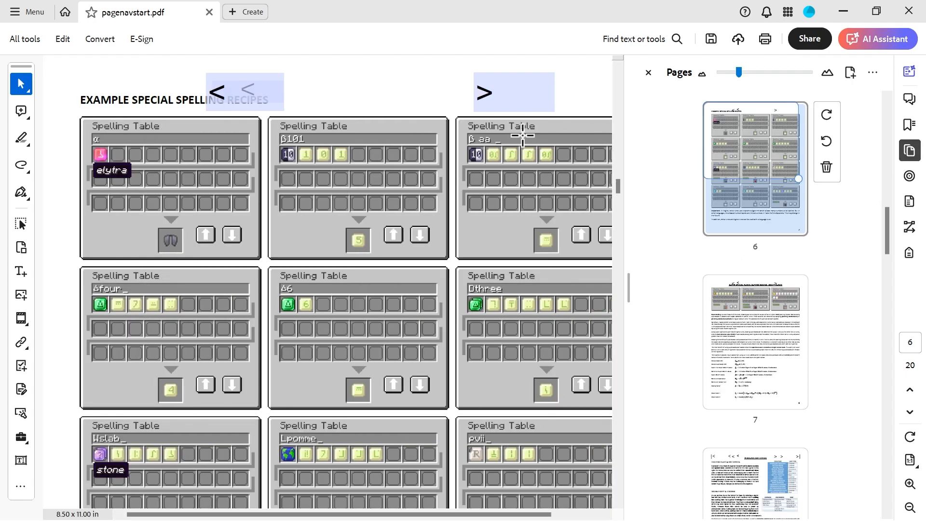
Check the > and < buttons against the page thumbnails by paging forward past page 12 and back to about page 6
left_click(491, 96)
left_click(492, 96)
left_click(491, 96)
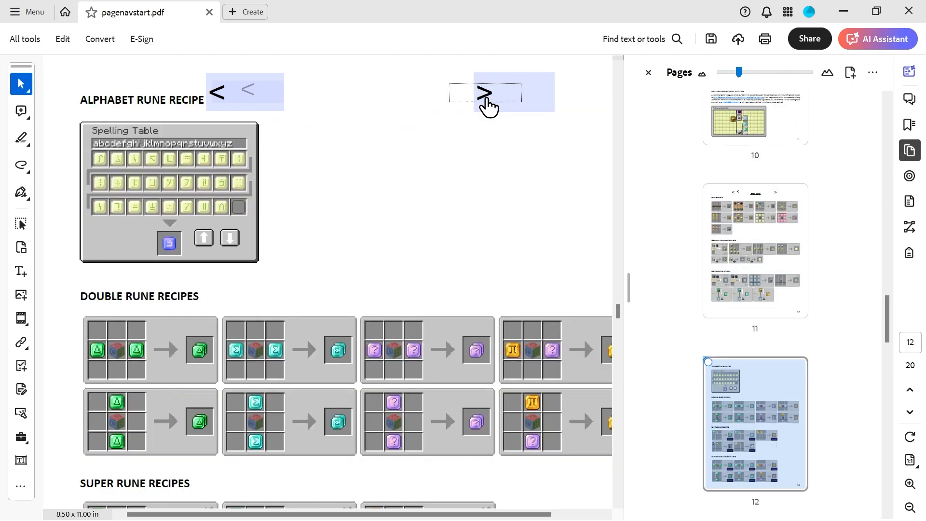
left_click(489, 99)
left_click(210, 94)
left_click(209, 94)
left_click(209, 94)
left_click(209, 94)
left_click(208, 94)
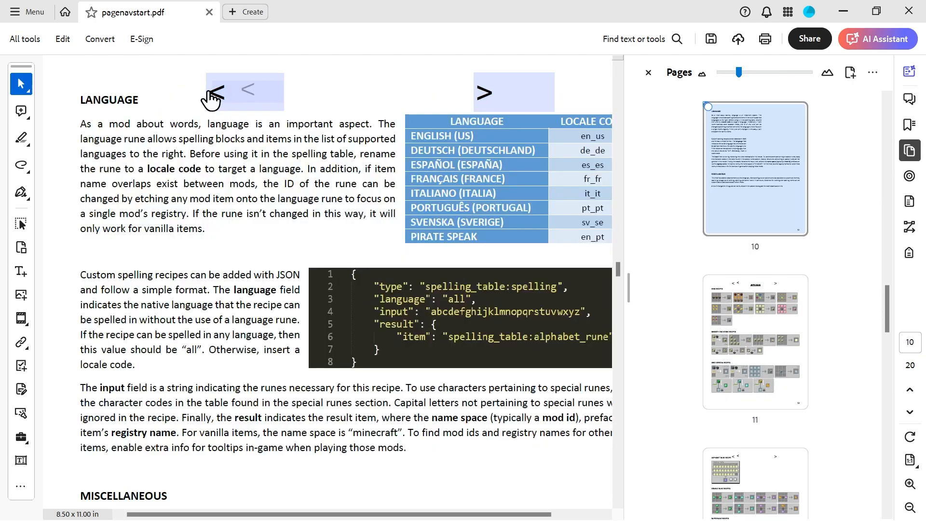
left_click(209, 94)
left_click(208, 94)
left_click(209, 94)
left_click(209, 94)
left_click(489, 97)
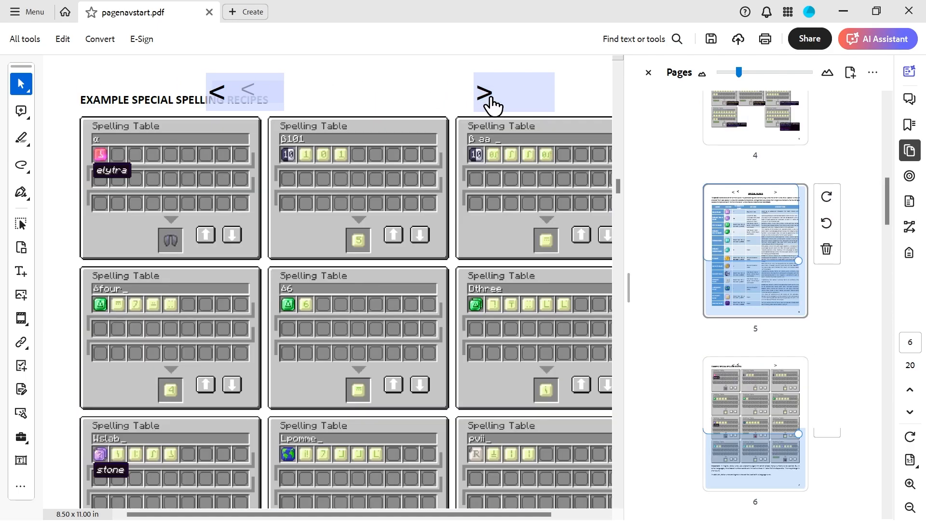